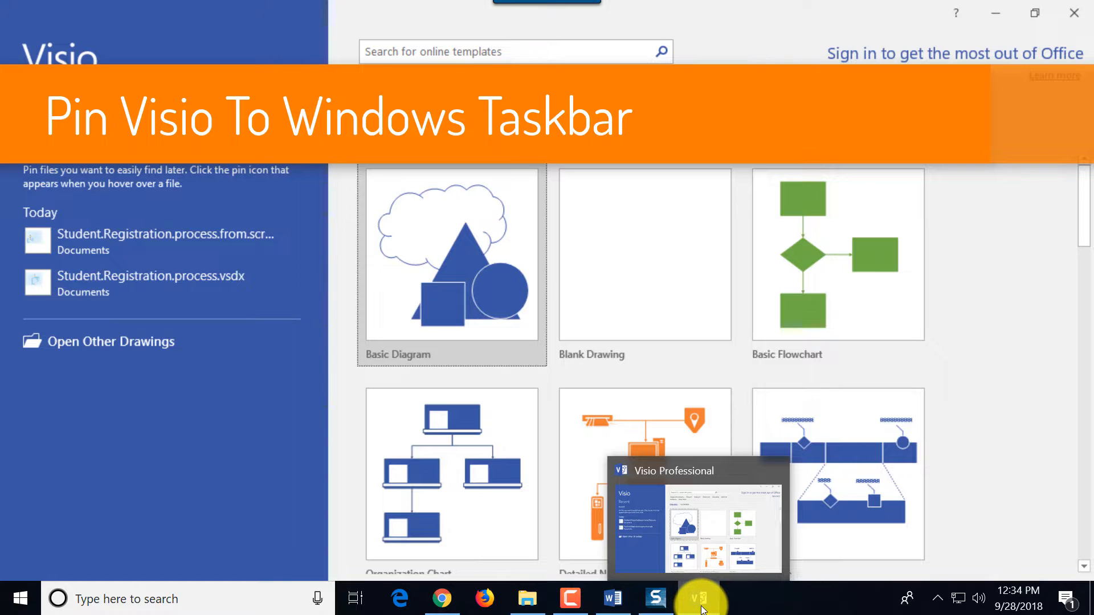
Pin Visio to the Windows taskbar
{"action": "right_click", "coordinate": [703, 609]}
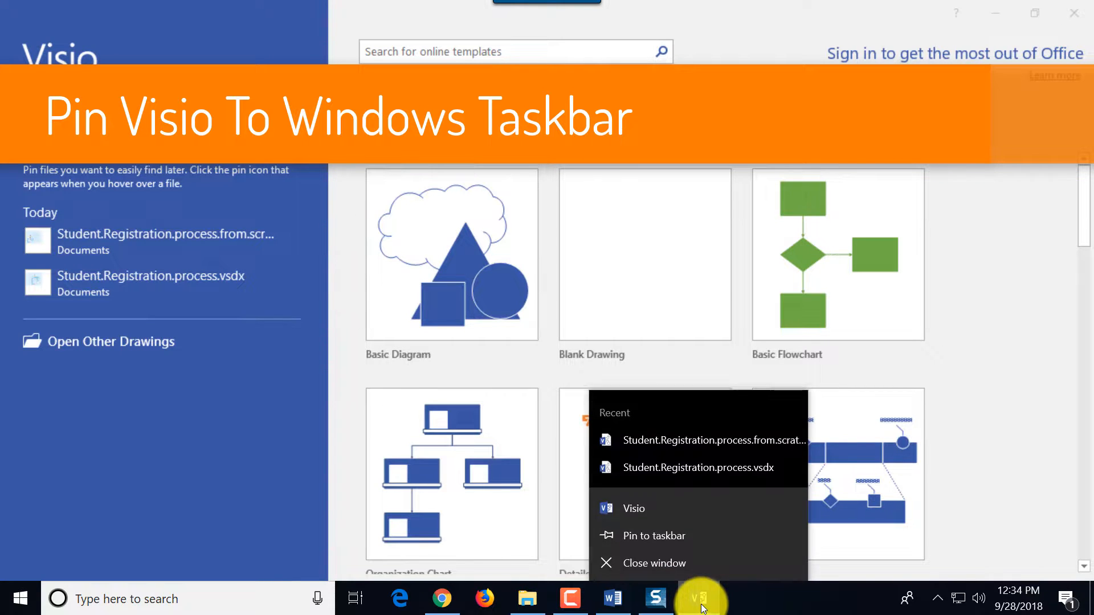
{"action": "left_click", "coordinate": [659, 536]}
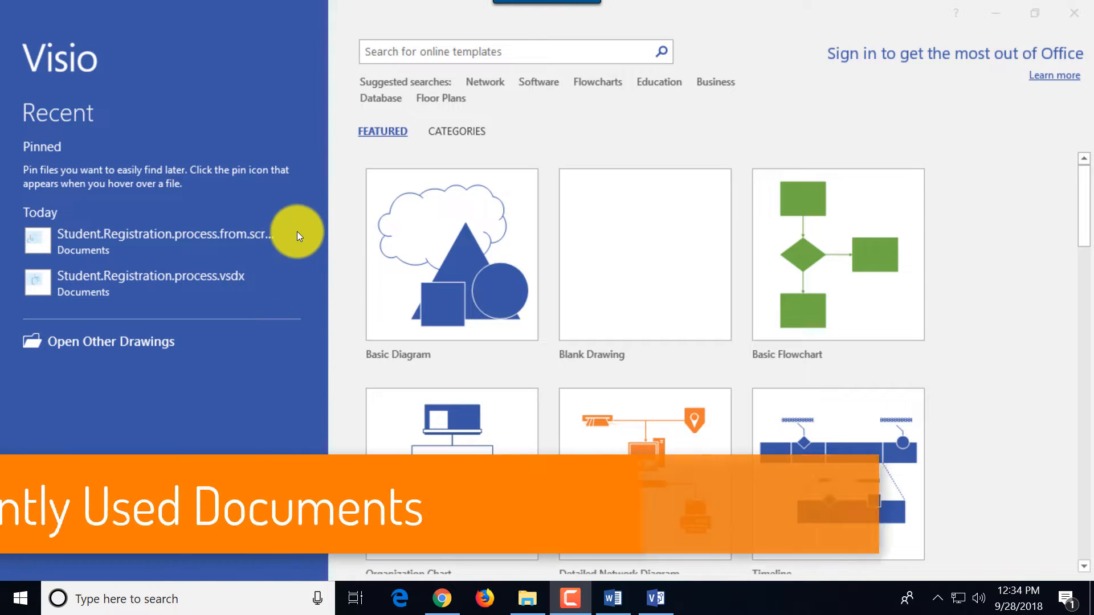
Pin the "Student.Registration.process.from.scr..." drawing in the list of recent files
{"action": "left_click", "coordinate": [282, 241]}
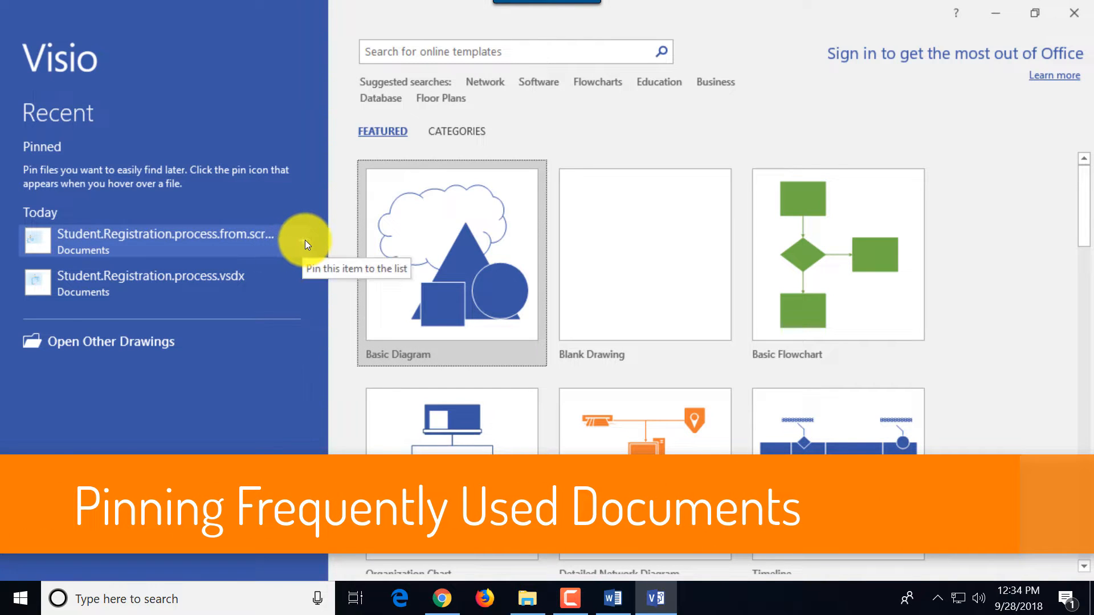
{"action": "left_click", "coordinate": [304, 242]}
{"action": "left_click", "coordinate": [302, 251]}
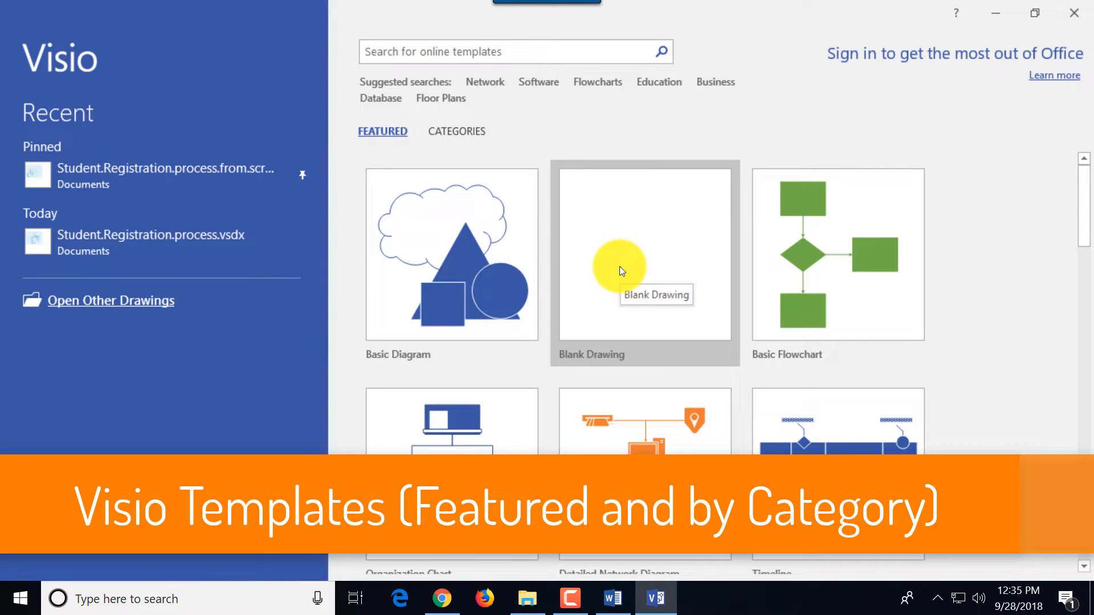
Browse the template categories down to the last one and return to the featured templates
{"action": "left_click", "coordinate": [474, 132]}
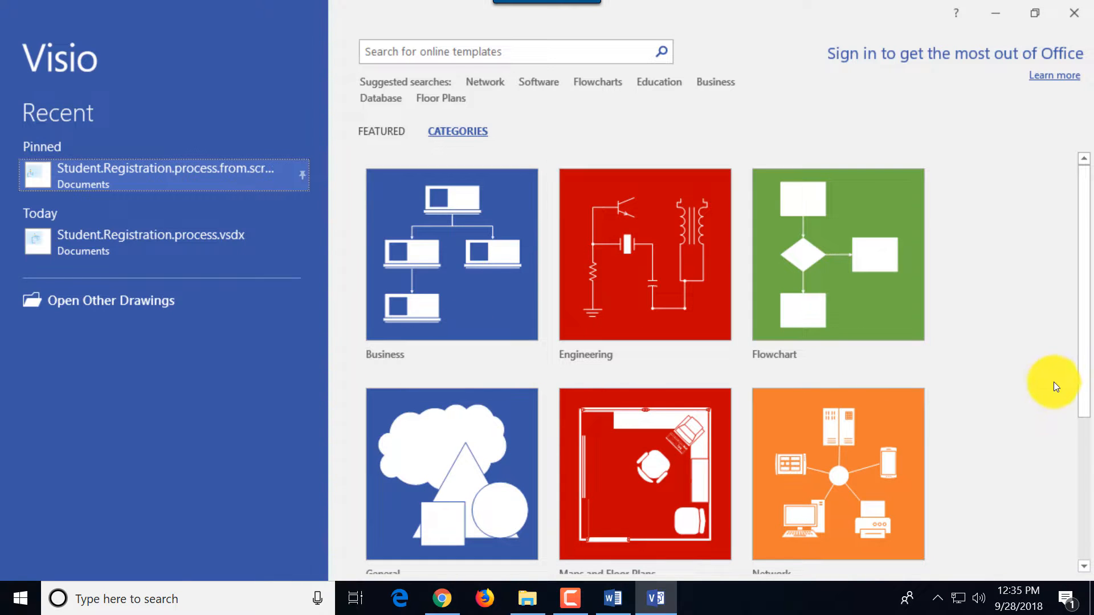
{"action": "left_click_drag", "start_coordinate": [1082, 354], "coordinate": [1055, 488]}
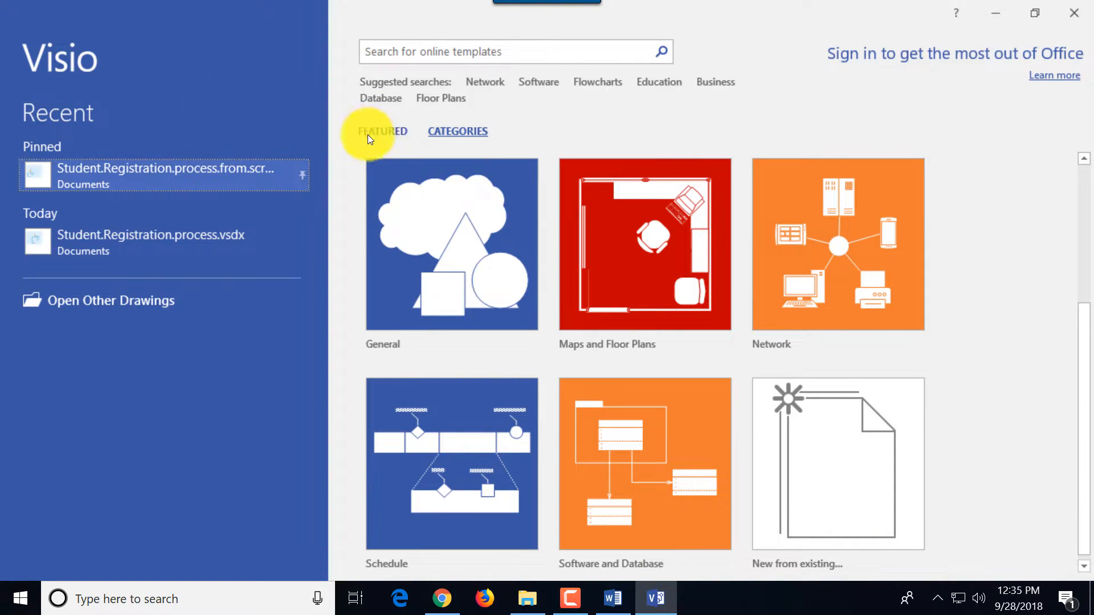
{"action": "left_click", "coordinate": [388, 135]}
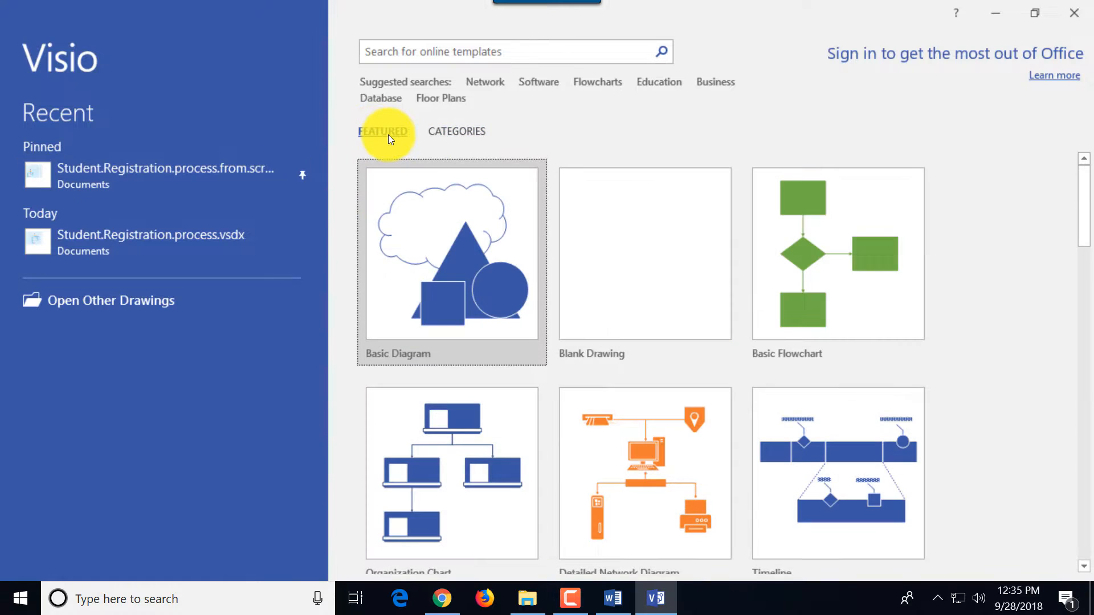
Create a new drawing from the Vertical Flowchart variant of the Basic Flowchart template
{"action": "left_click", "coordinate": [829, 278]}
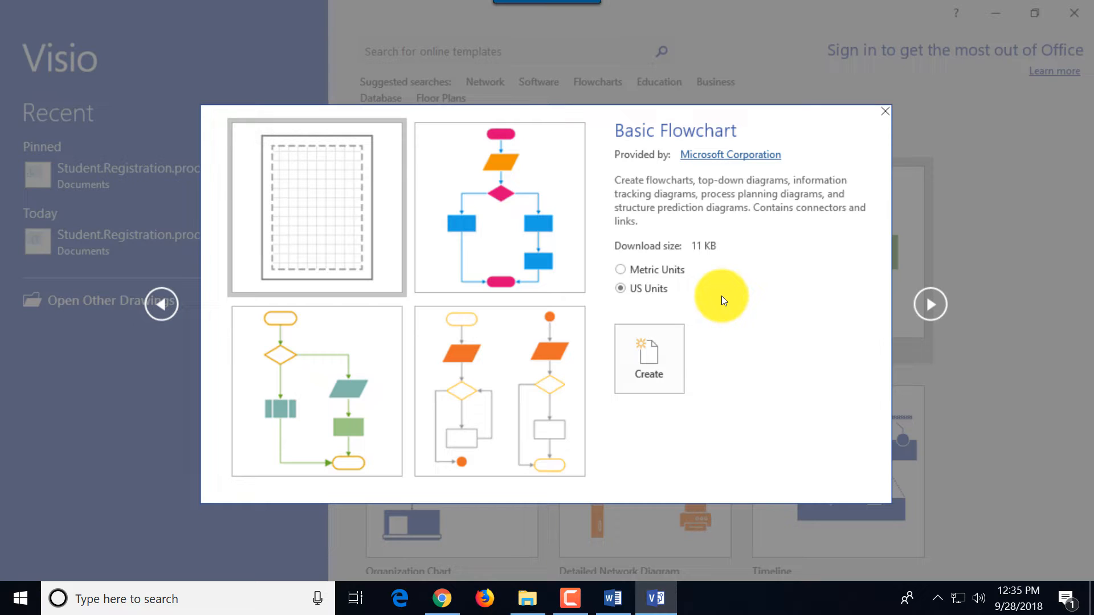
{"action": "left_click", "coordinate": [507, 245]}
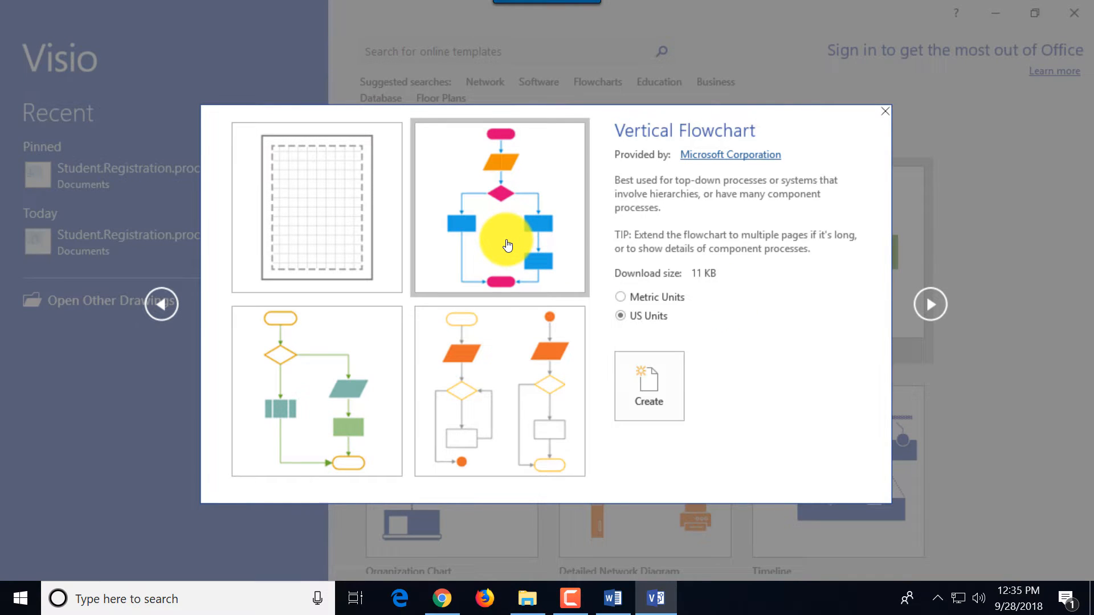
{"action": "left_click", "coordinate": [645, 388]}
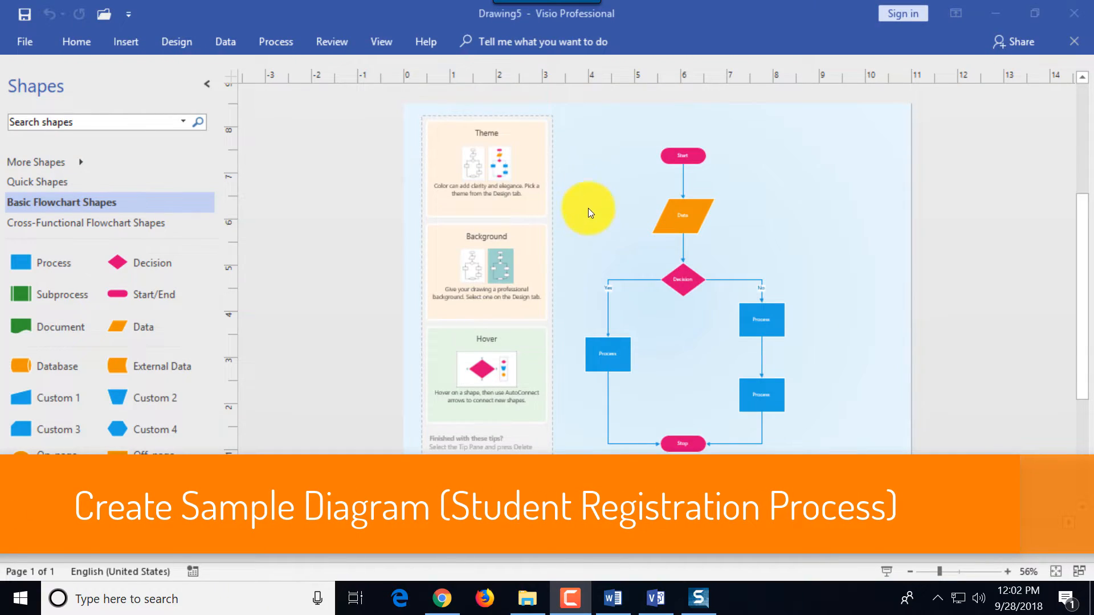
Delete all the sample shapes, connectors and the tip pane from the page, leaving only the background
{"action": "left_click", "coordinate": [403, 105]}
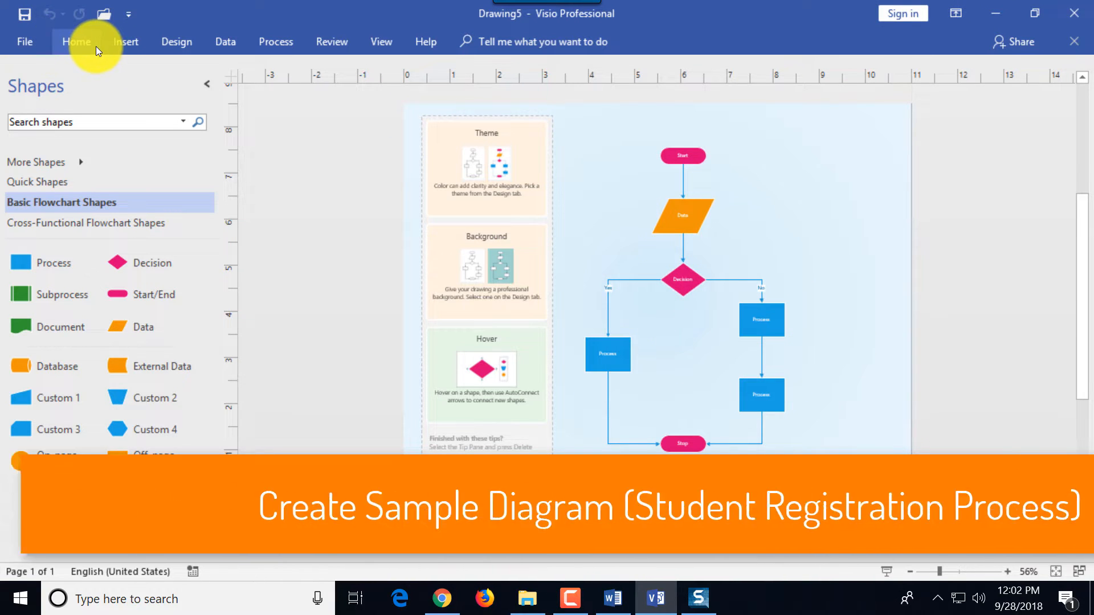
{"action": "key", "text": "ctrl+a"}
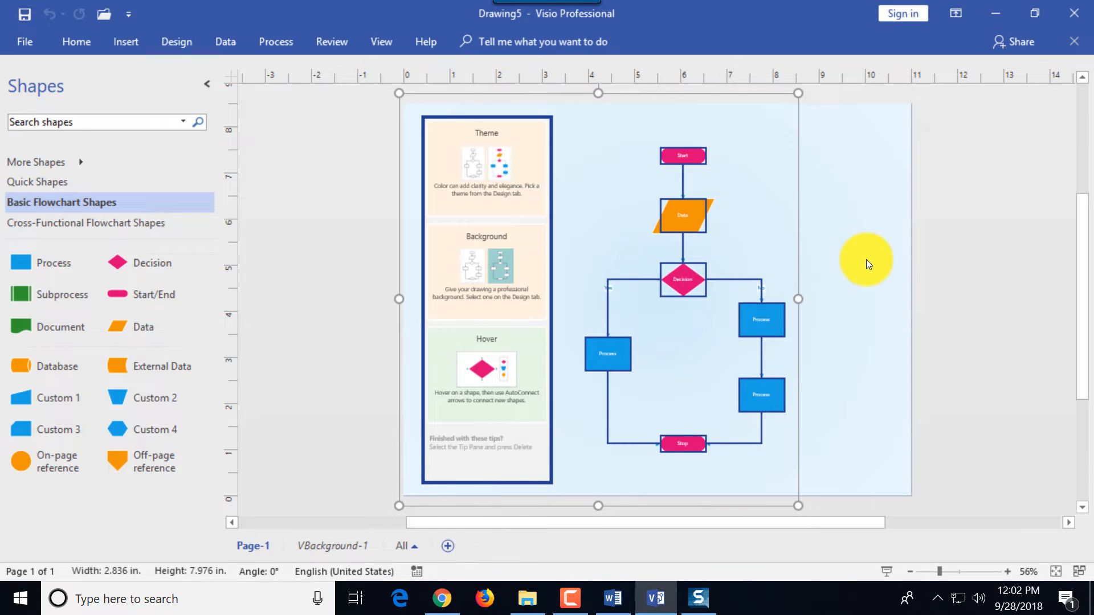
{"action": "left_click", "coordinate": [857, 466]}
{"action": "left_click_drag", "start_coordinate": [830, 492], "coordinate": [376, 108]}
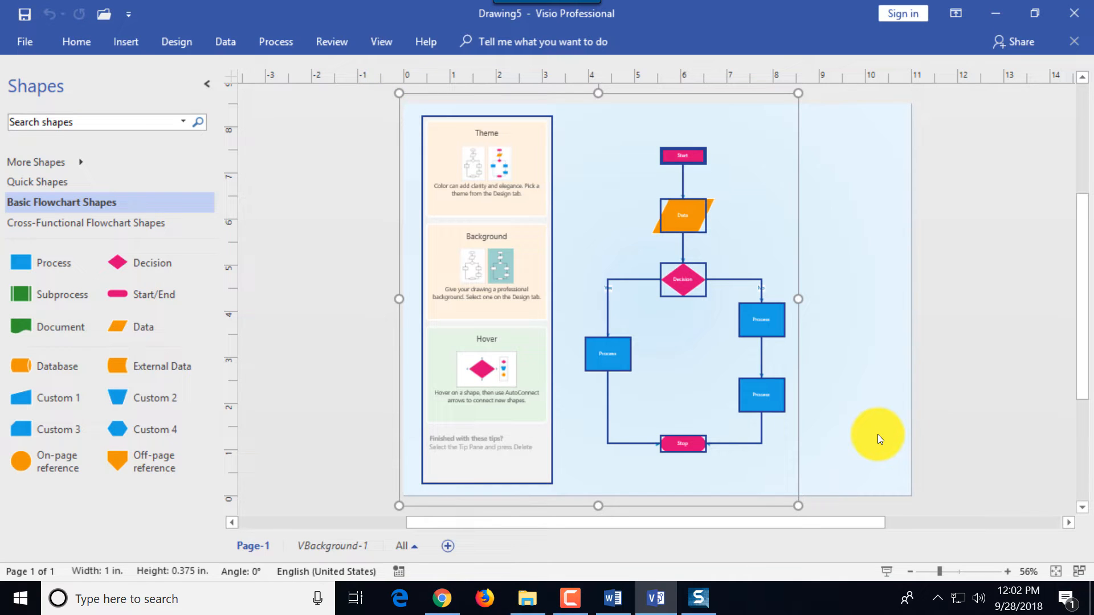
{"action": "key", "text": "Delete"}
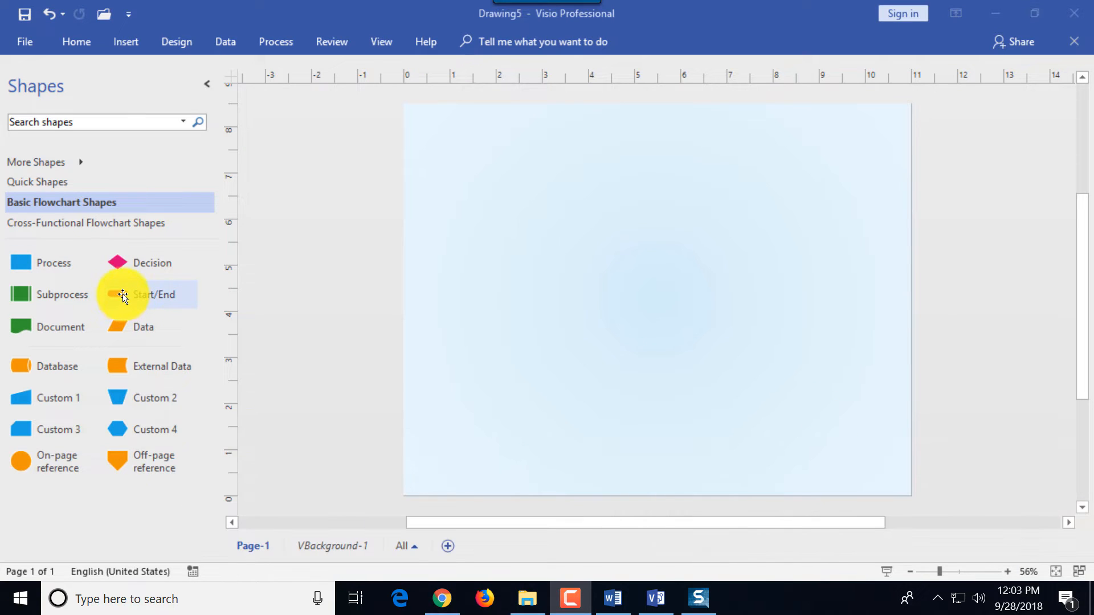
Place a Start/End shape in the upper left part of the page and label it "Start"
{"action": "left_click_drag", "start_coordinate": [125, 294], "coordinate": [552, 210]}
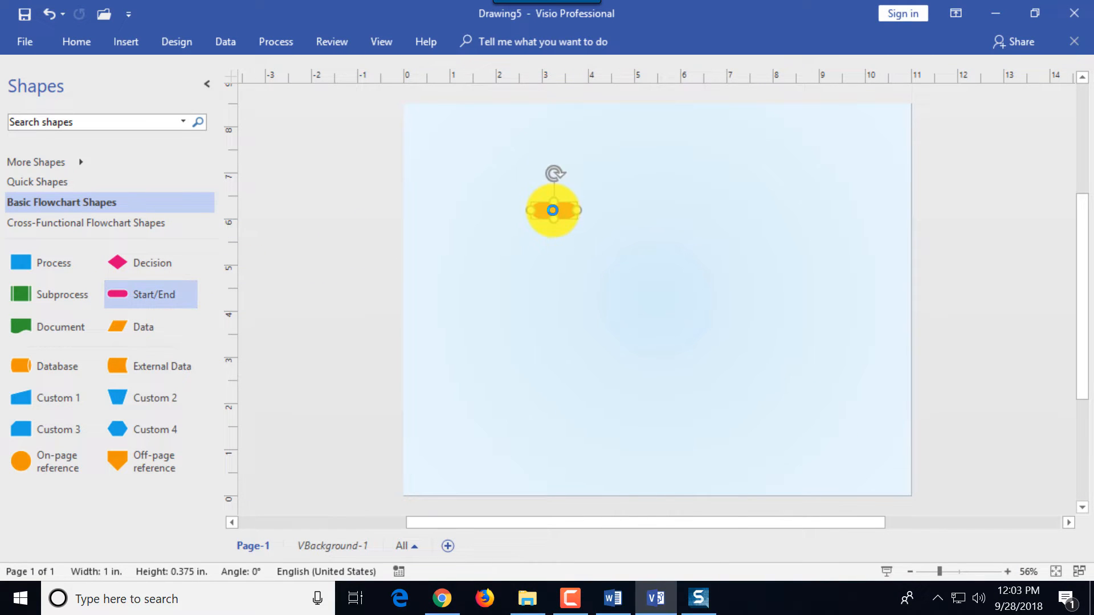
{"action": "left_click", "coordinate": [1006, 571]}
{"action": "left_click", "coordinate": [1006, 570]}
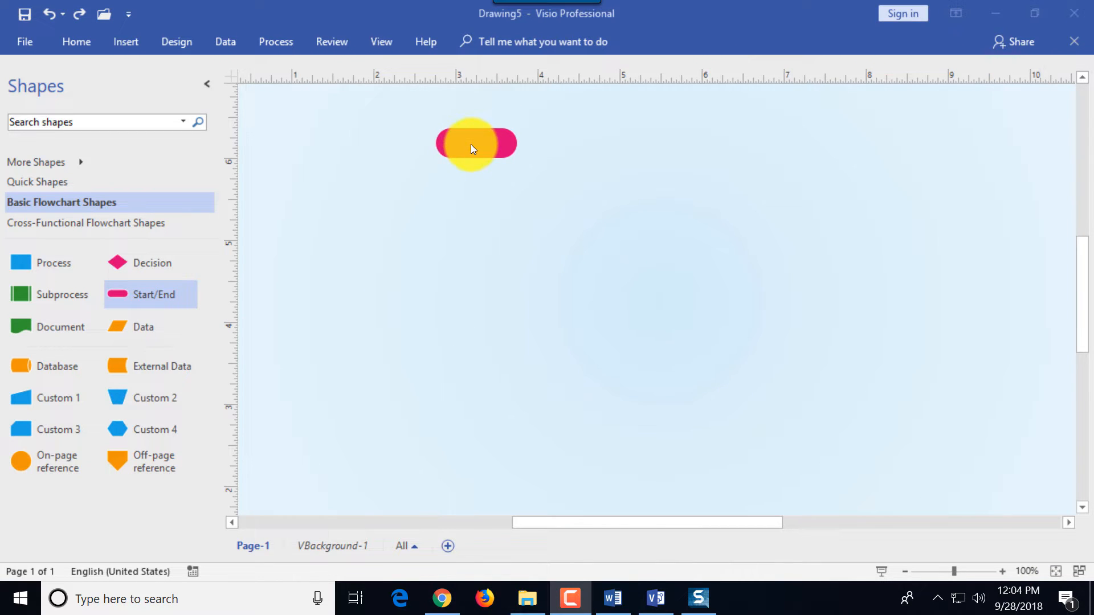
{"action": "double_click", "coordinate": [469, 146]}
{"action": "type", "text": "Start"}
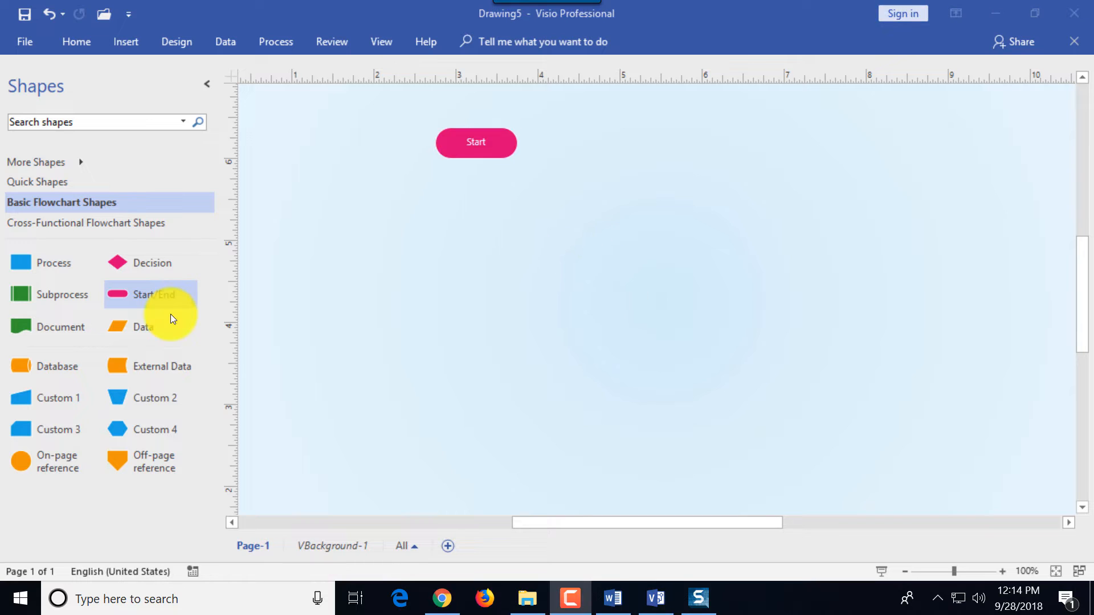
Add a Data shape below the Start shape and align it to the Start shape's centre
{"action": "left_click_drag", "start_coordinate": [129, 328], "coordinate": [474, 252]}
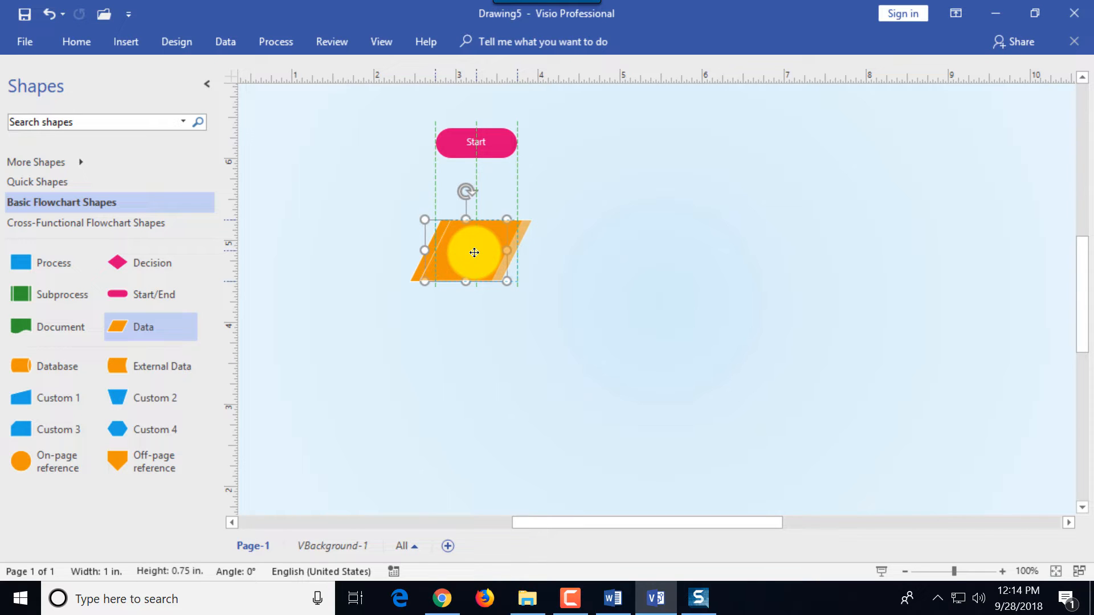
{"action": "left_click_drag", "start_coordinate": [474, 252], "coordinate": [477, 251]}
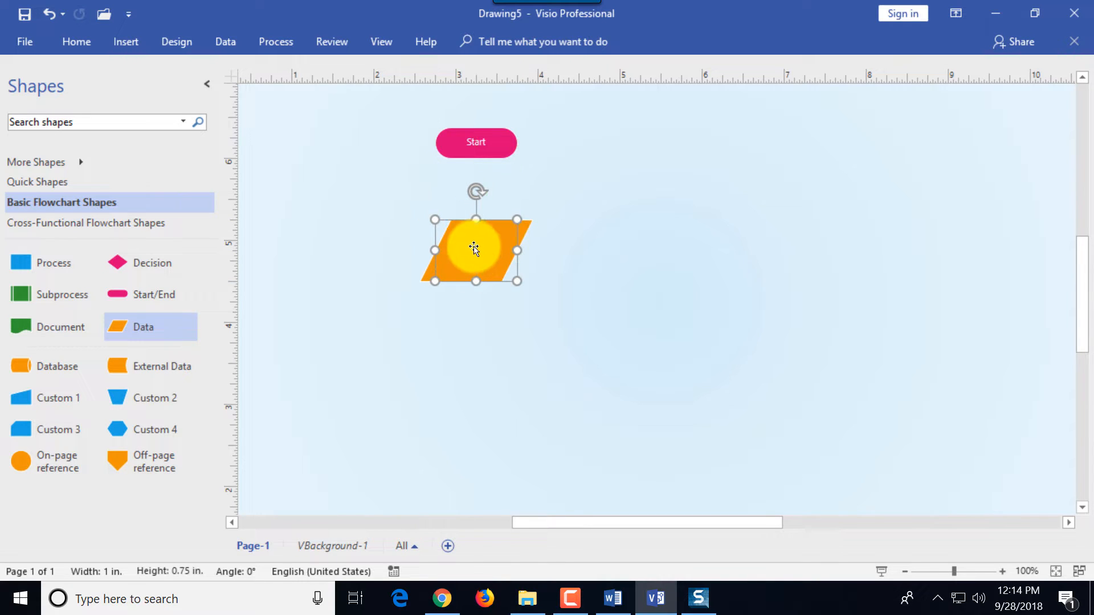
Connect the Start shape to the Data shape and label the Data shape "Student Application for Undergraduate program"
{"action": "left_click", "coordinate": [479, 149]}
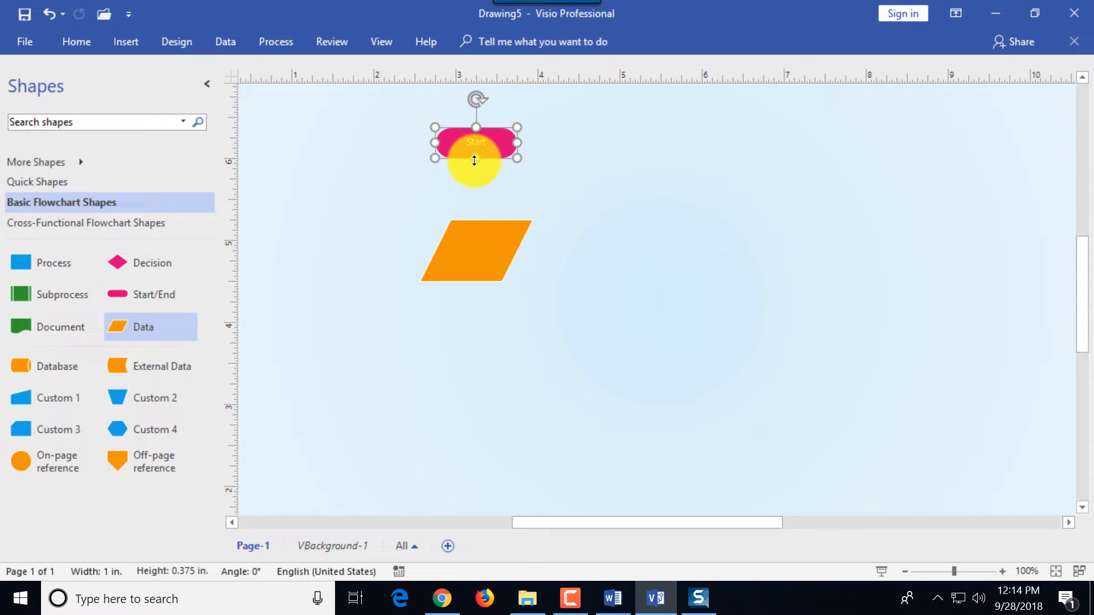
{"action": "left_click", "coordinate": [89, 41]}
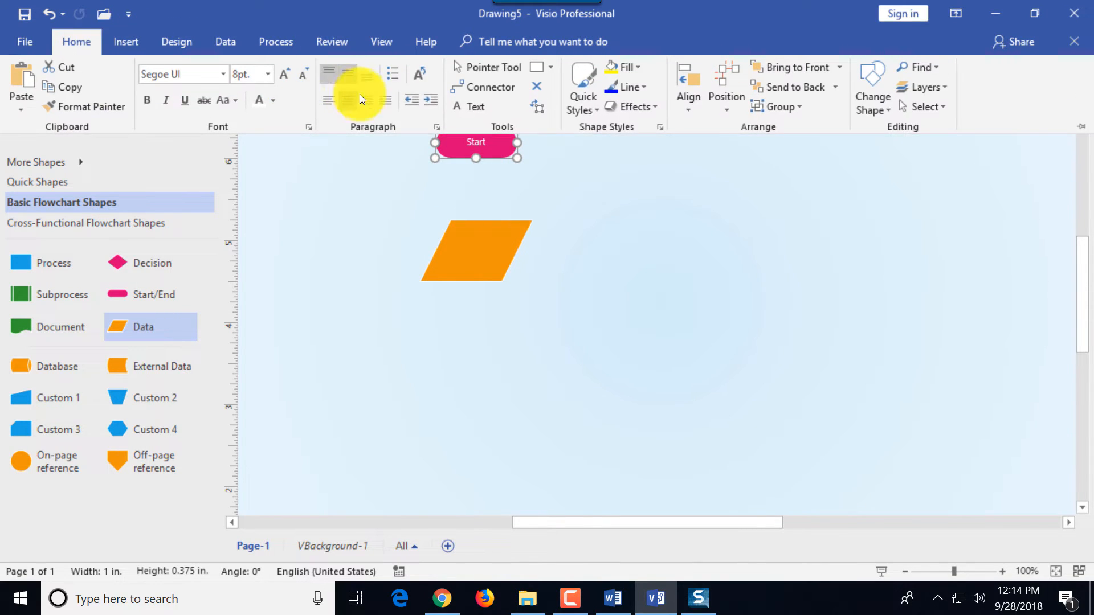
{"action": "left_click", "coordinate": [484, 90]}
{"action": "left_click_drag", "start_coordinate": [477, 157], "coordinate": [476, 220]}
{"action": "left_click", "coordinate": [499, 239]}
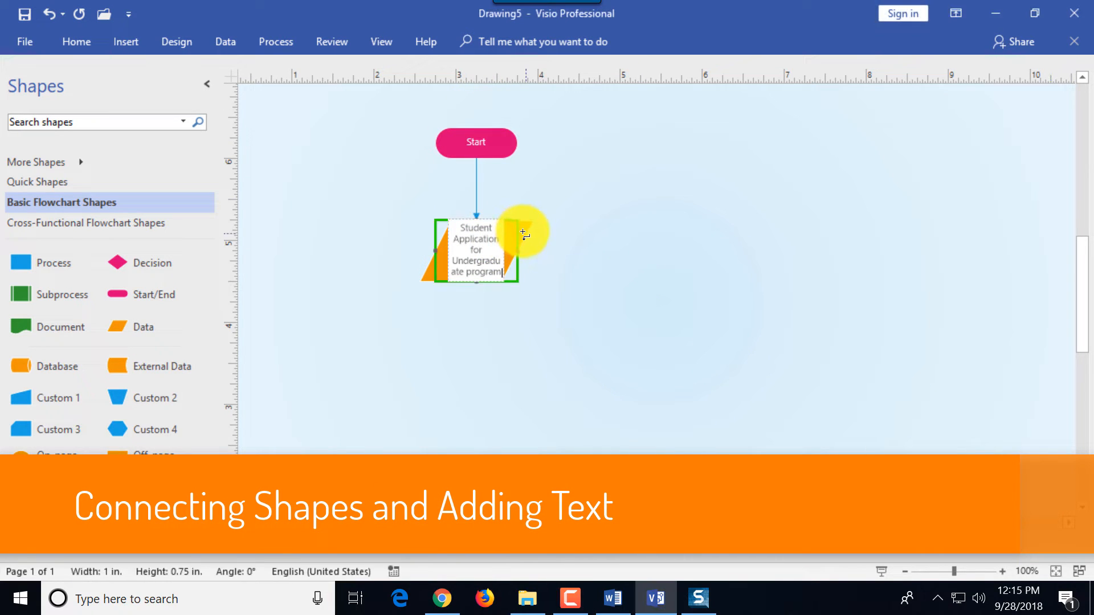
Enlarge the Data shape so its text fits inside, keeping it centred below the Start shape
{"action": "left_click", "coordinate": [77, 41]}
{"action": "left_click", "coordinate": [474, 64]}
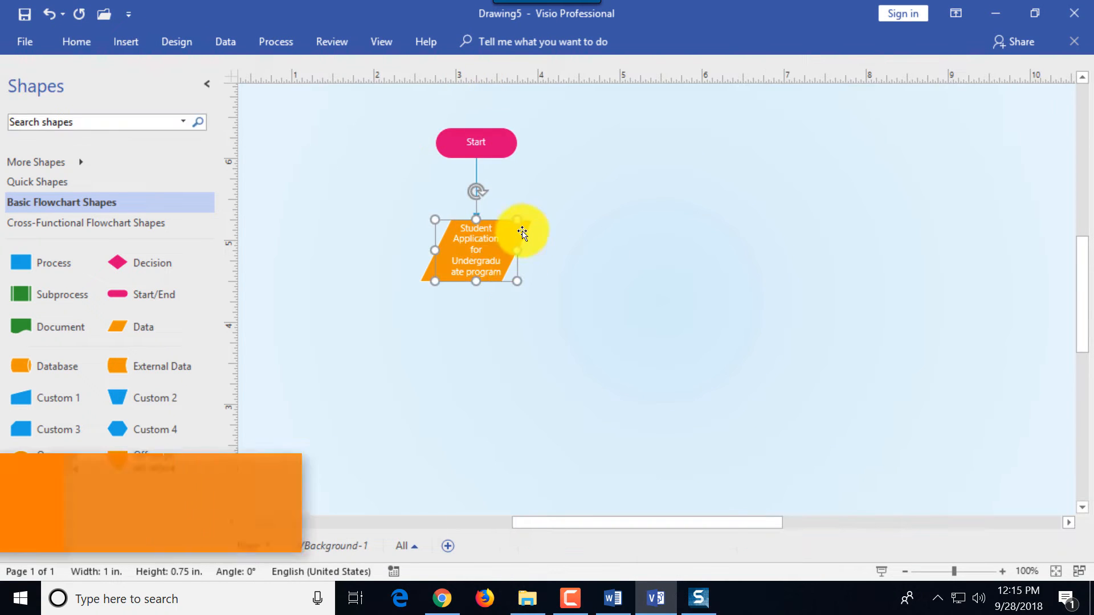
{"action": "left_click_drag", "start_coordinate": [528, 219], "coordinate": [548, 204]}
{"action": "left_click_drag", "start_coordinate": [492, 253], "coordinate": [482, 268]}
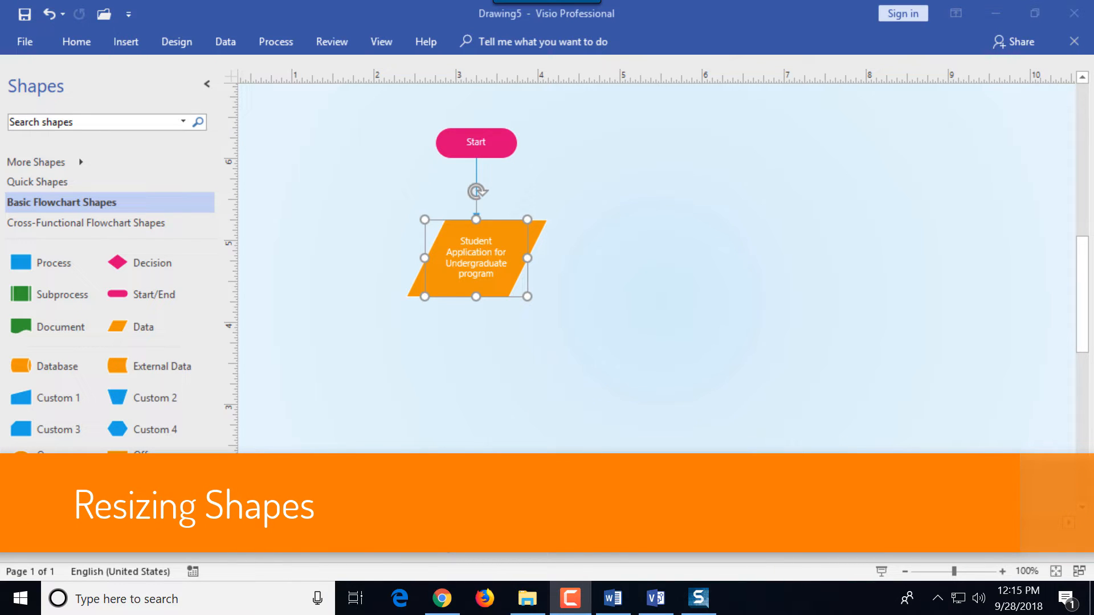
Add a Decision shape labelled "Has High School Diploma" below the Data shape and connect the Data shape to it
{"action": "left_click_drag", "start_coordinate": [134, 262], "coordinate": [473, 388]}
{"action": "type", "text": "Has h"}
{"action": "type", "text": "igh School Diploma"}
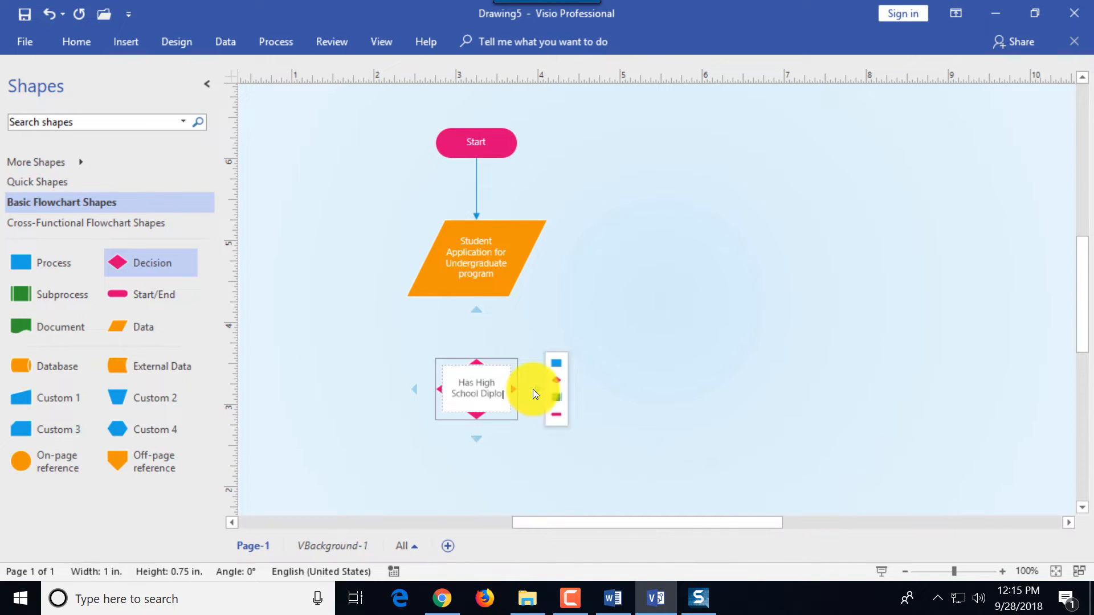
{"action": "left_click", "coordinate": [532, 388]}
{"action": "left_click_drag", "start_coordinate": [496, 264], "coordinate": [499, 377]}
{"action": "key", "text": "ctrl+1"}
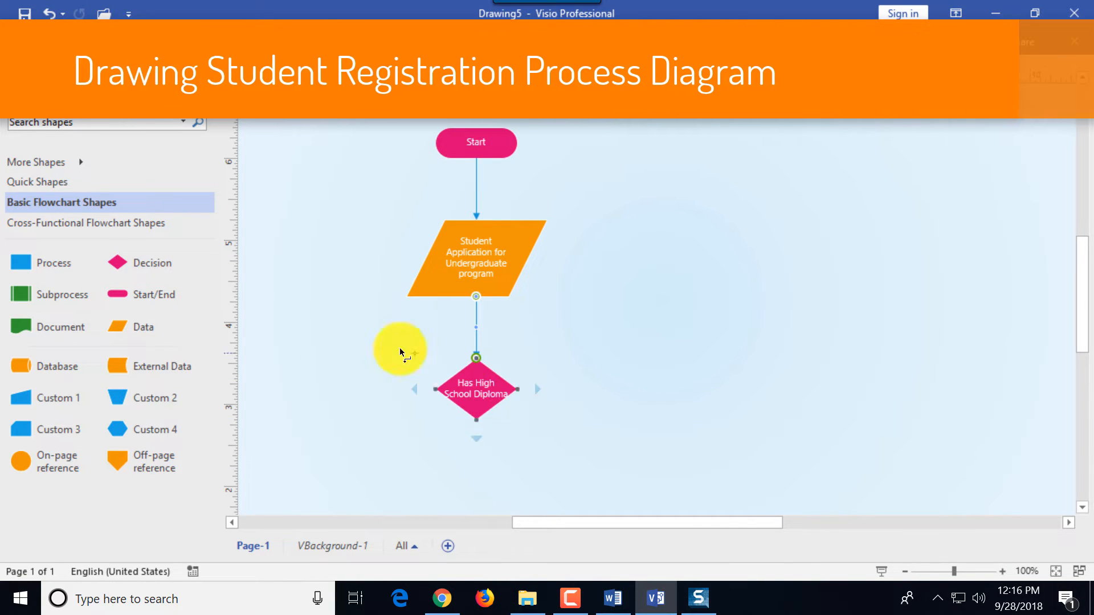
Add unconnected Process shapes "Register for the Program" at the decision's lower left and "Offer classes to complete High School Diploma" at its lower right
{"action": "mouse_move", "coordinate": [53, 262]}
{"action": "left_mouse_down"}
{"action": "mouse_move", "coordinate": [223, 352]}
{"action": "mouse_move", "coordinate": [330, 475]}
{"action": "left_mouse_up"}
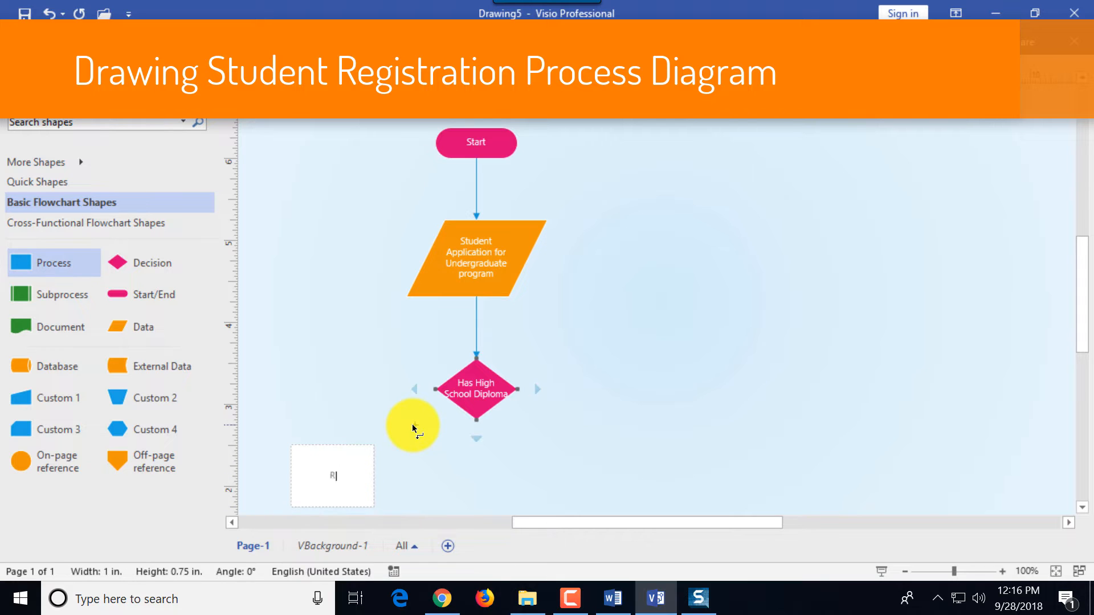
{"action": "left_click_drag", "start_coordinate": [54, 263], "coordinate": [595, 479]}
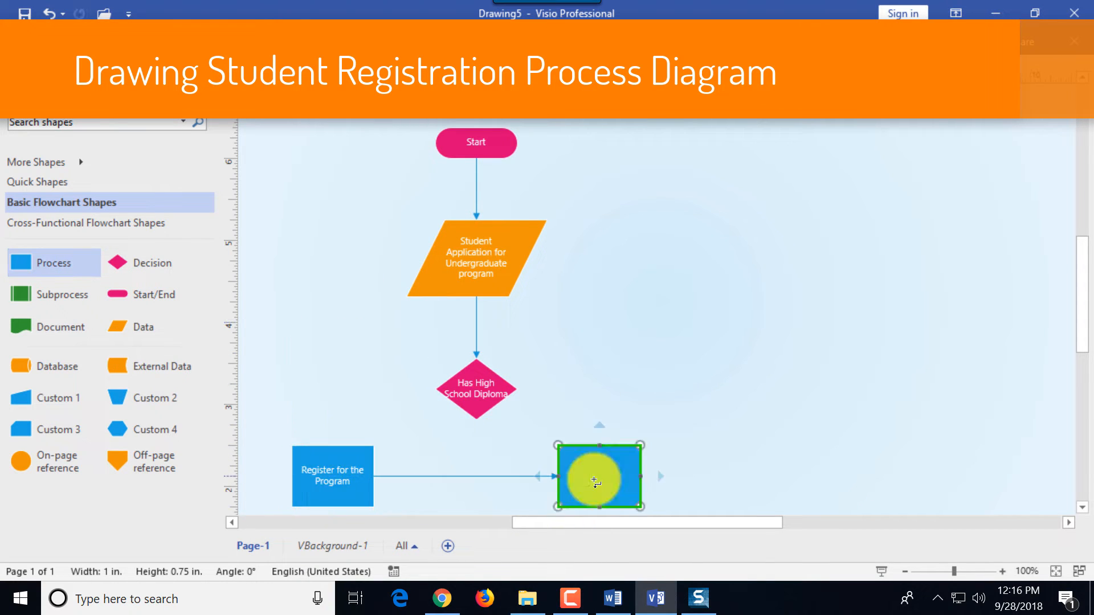
{"action": "type", "text": "Offer classes to complete High School Diploma"}
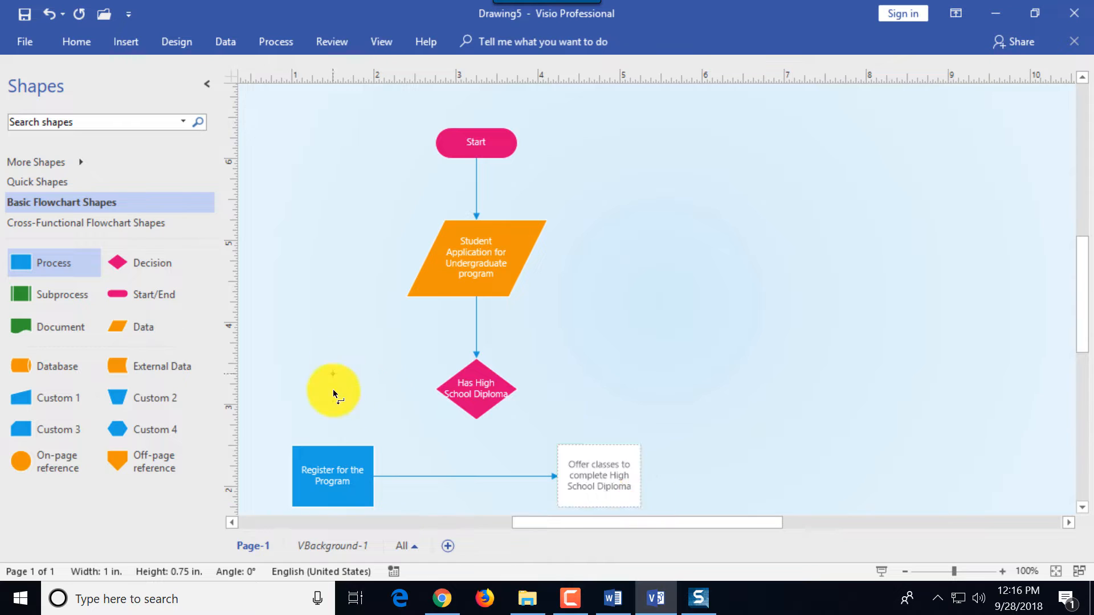
{"action": "left_click", "coordinate": [333, 393]}
Add a Start/End shape labelled "End" below the two Process shapes, centred under the decision
{"action": "scroll", "coordinate": [578, 410], "scroll_direction": "down", "scroll_amount": 2}
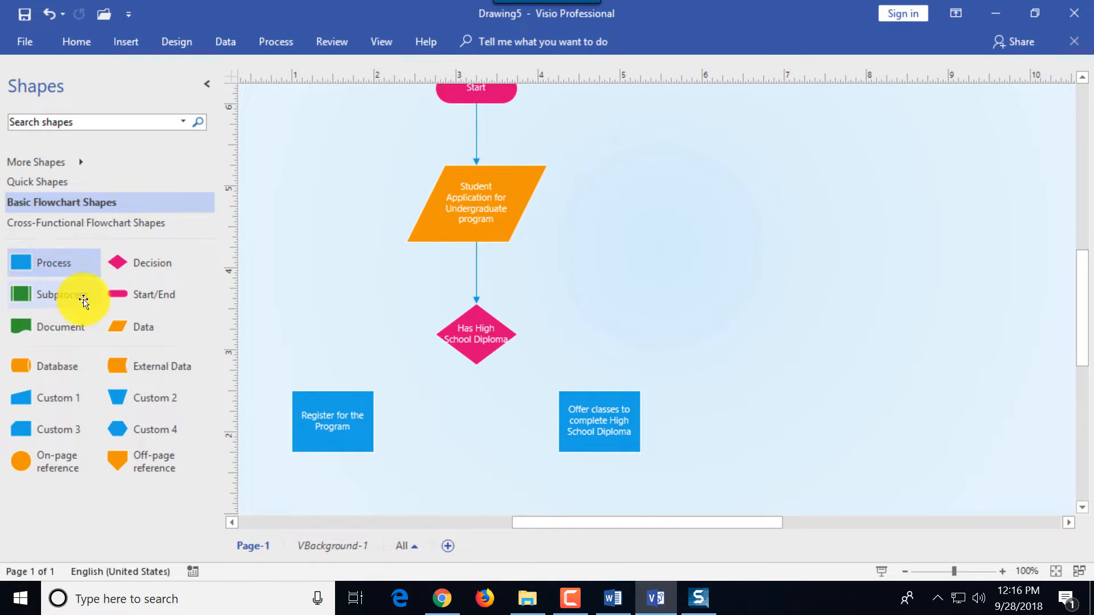
{"action": "left_click_drag", "start_coordinate": [120, 294], "coordinate": [475, 494]}
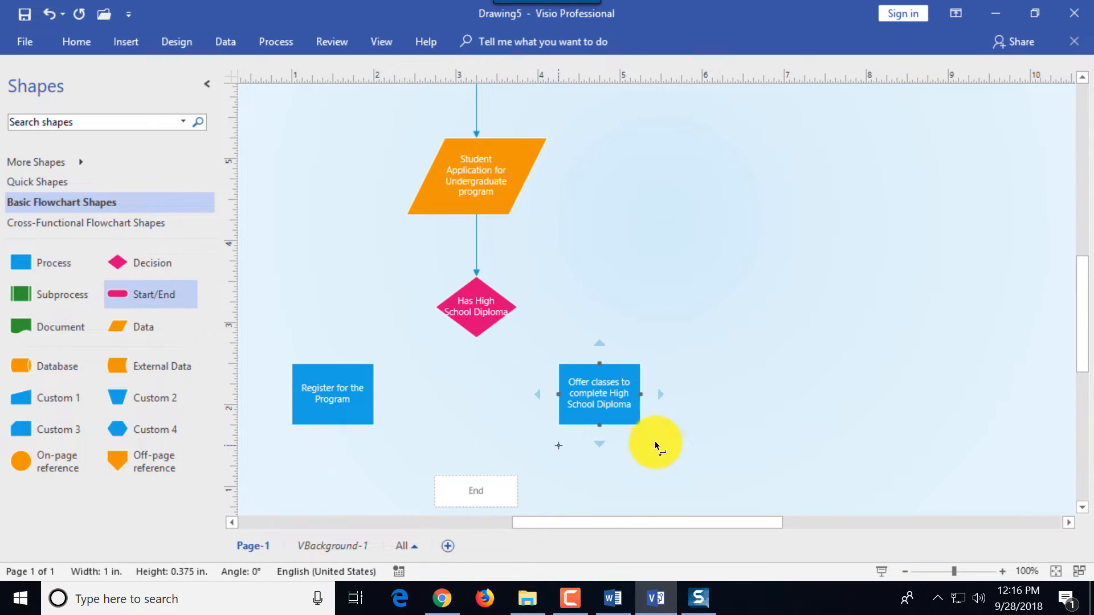
{"action": "left_click", "coordinate": [475, 357]}
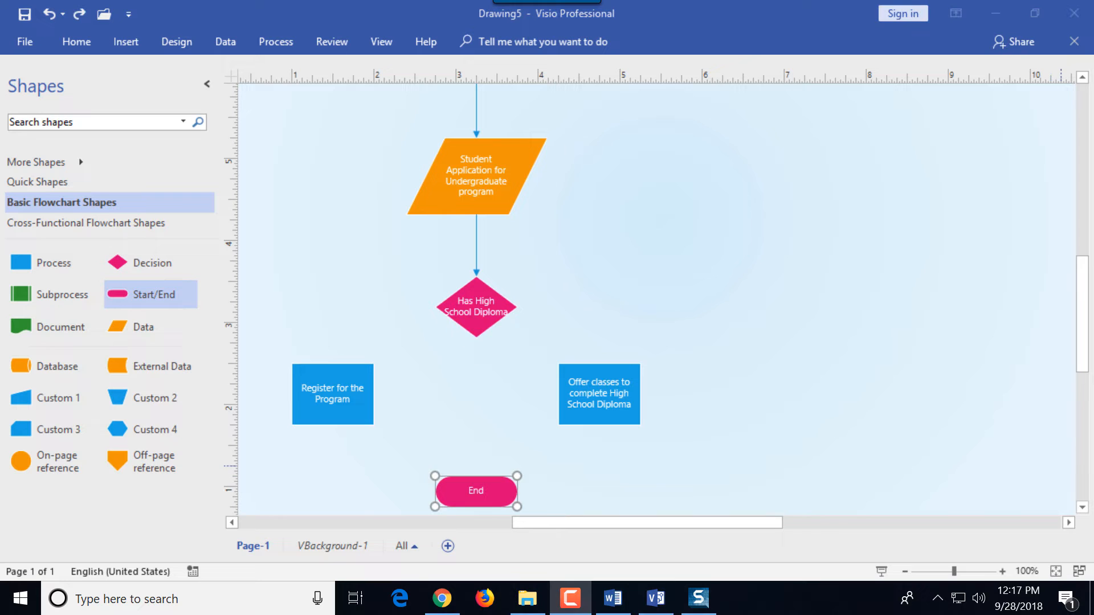
Connect the decision's left corner to "Register for the Program", and connect that process's bottom to the End shape's left side
{"action": "left_click", "coordinate": [428, 322]}
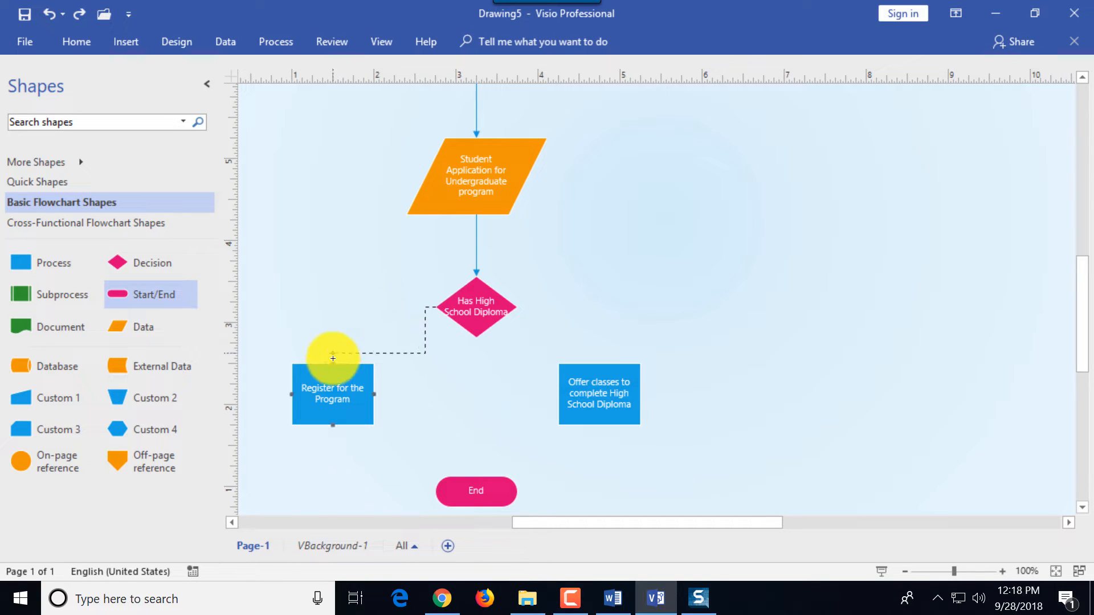
{"action": "left_click_drag", "start_coordinate": [332, 359], "coordinate": [333, 363]}
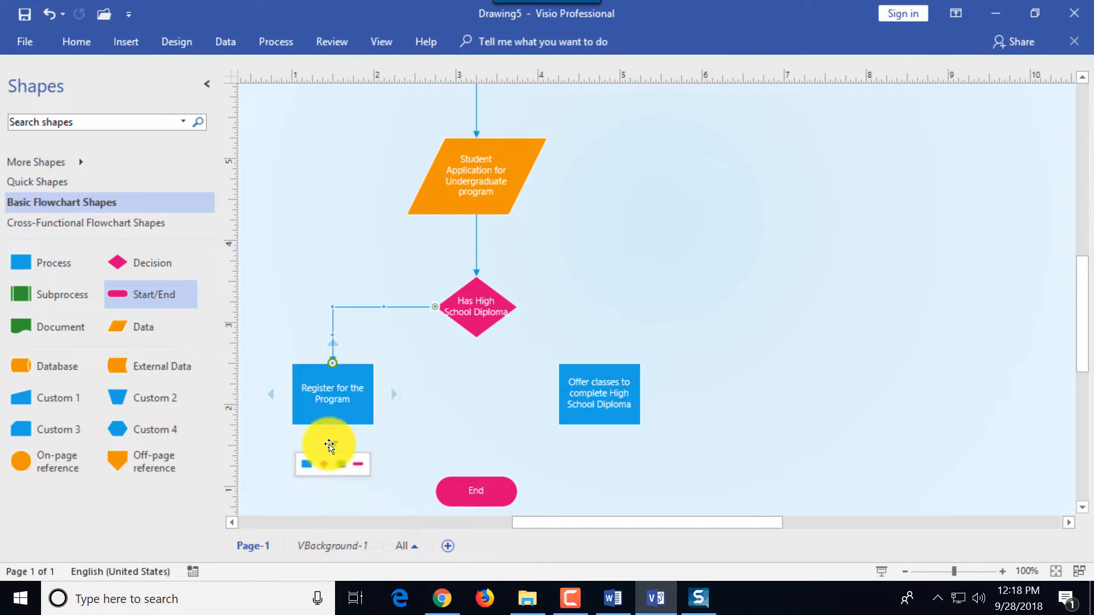
{"action": "left_click_drag", "start_coordinate": [331, 442], "coordinate": [436, 491]}
{"action": "left_click_drag", "start_coordinate": [373, 394], "coordinate": [330, 430]}
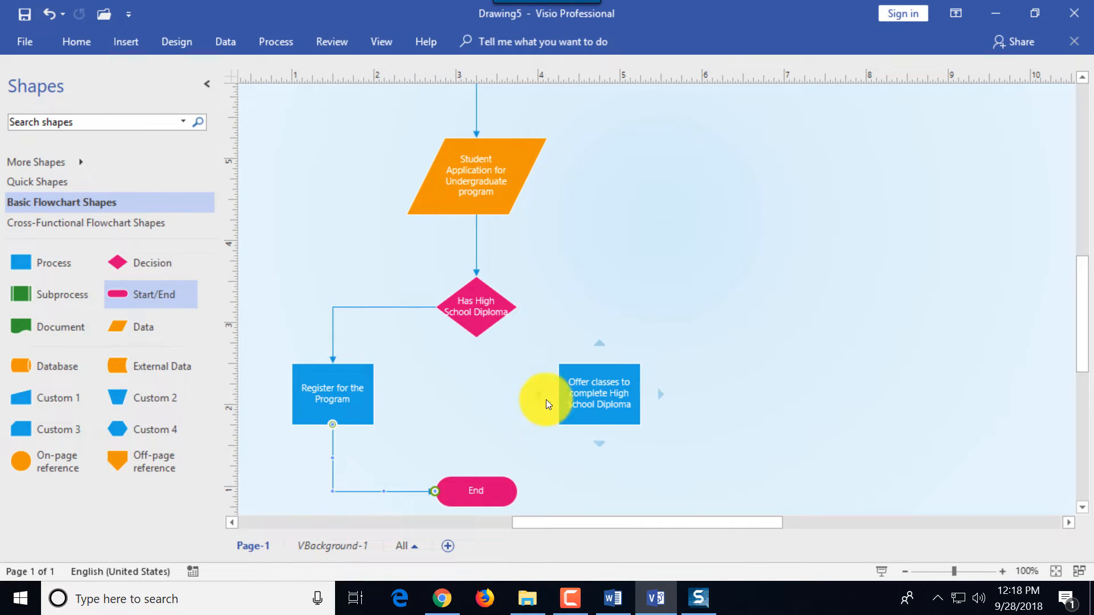
Connect the decision's right corner to the "Offer classes" process, loop that process's top back to the decision, and label the decision branches "Yes" and "No"
{"action": "left_click_drag", "start_coordinate": [516, 307], "coordinate": [577, 343]}
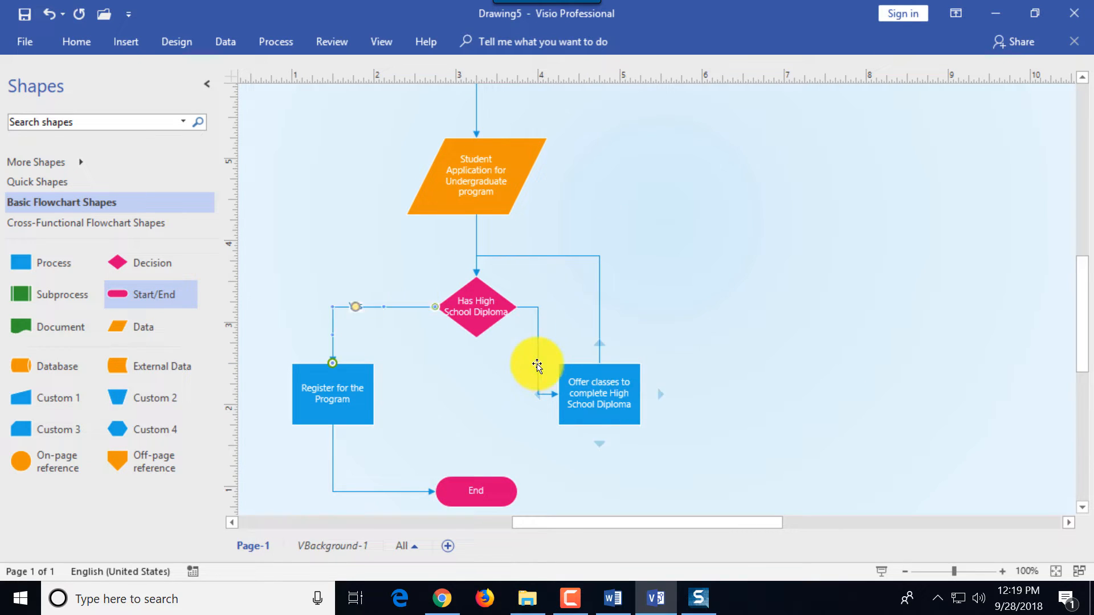
Move the Data, Start and decision shapes slightly down in their column to tighten the flowchart's vertical spacing
{"action": "left_click_drag", "start_coordinate": [1090, 322], "coordinate": [1089, 315]}
{"action": "left_click_drag", "start_coordinate": [487, 216], "coordinate": [488, 242]}
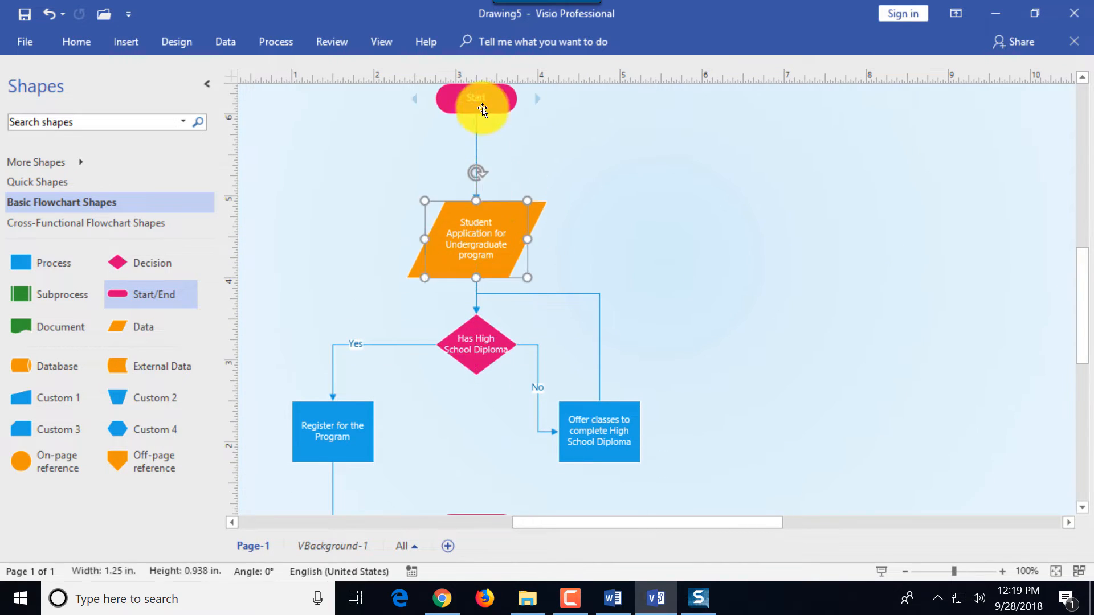
{"action": "left_click_drag", "start_coordinate": [482, 106], "coordinate": [482, 159]}
{"action": "scroll", "coordinate": [605, 201], "scroll_direction": "down", "scroll_amount": 2}
{"action": "left_click_drag", "start_coordinate": [1087, 334], "coordinate": [1087, 330]}
{"action": "left_click", "coordinate": [479, 324]}
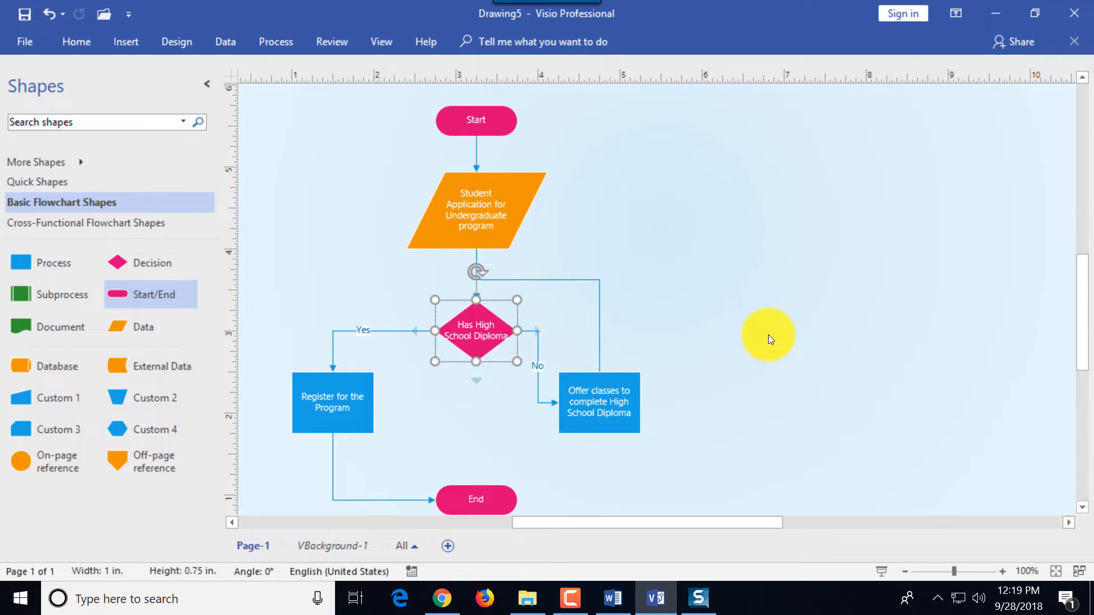
{"action": "left_click", "coordinate": [767, 337]}
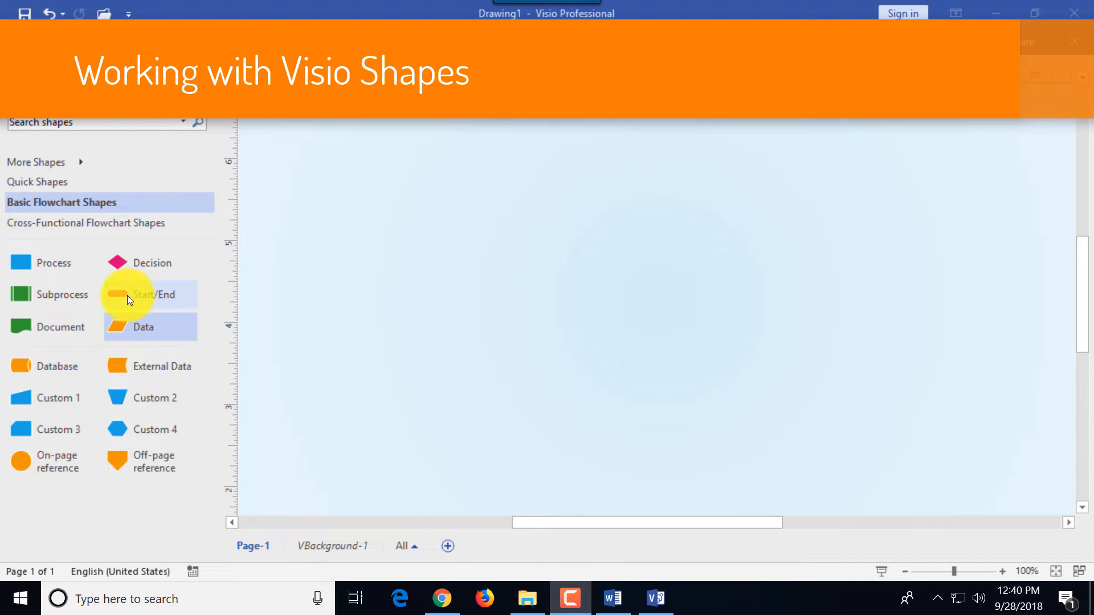
Place a Start/End shape with a Data shape below it on the blank page of Drawing1, and widen the gap by moving the Start/End shape up
{"action": "left_click_drag", "start_coordinate": [128, 295], "coordinate": [483, 268]}
{"action": "left_click_drag", "start_coordinate": [125, 330], "coordinate": [493, 346]}
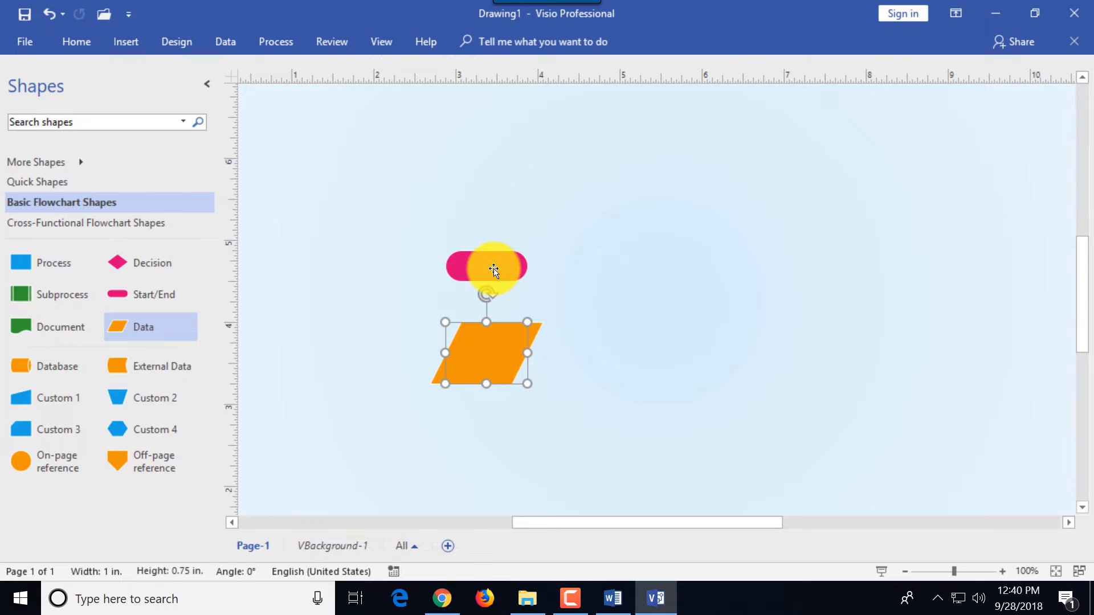
{"action": "left_click_drag", "start_coordinate": [493, 270], "coordinate": [499, 239]}
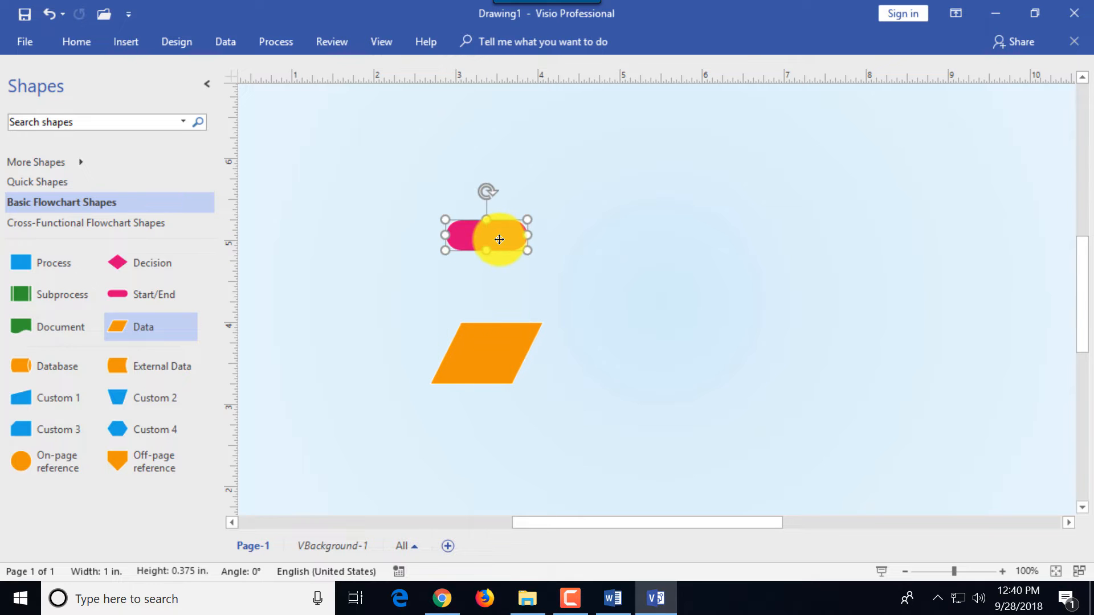
{"action": "key", "text": "Escape"}
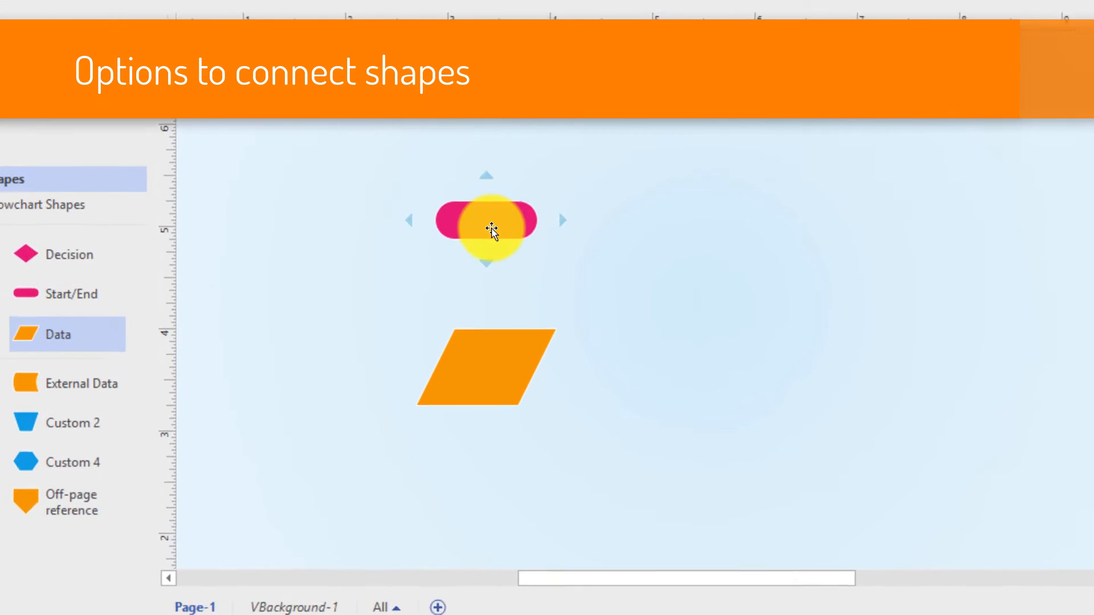
Add a Process shape connected to the Start/End shape and move it level with that shape on its right
{"action": "left_click", "coordinate": [488, 262]}
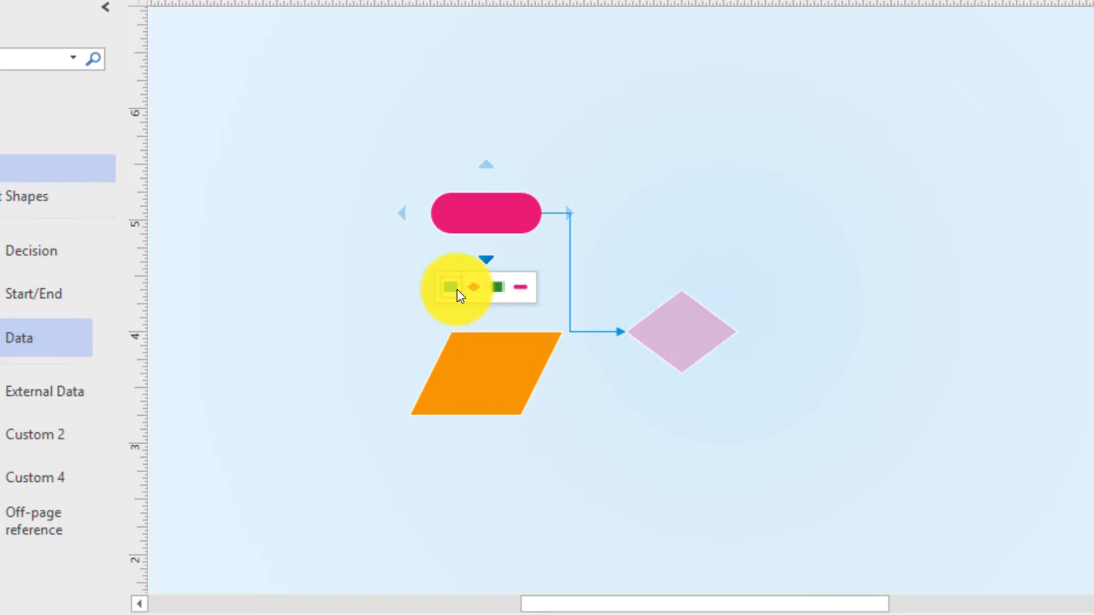
{"action": "left_click", "coordinate": [451, 288]}
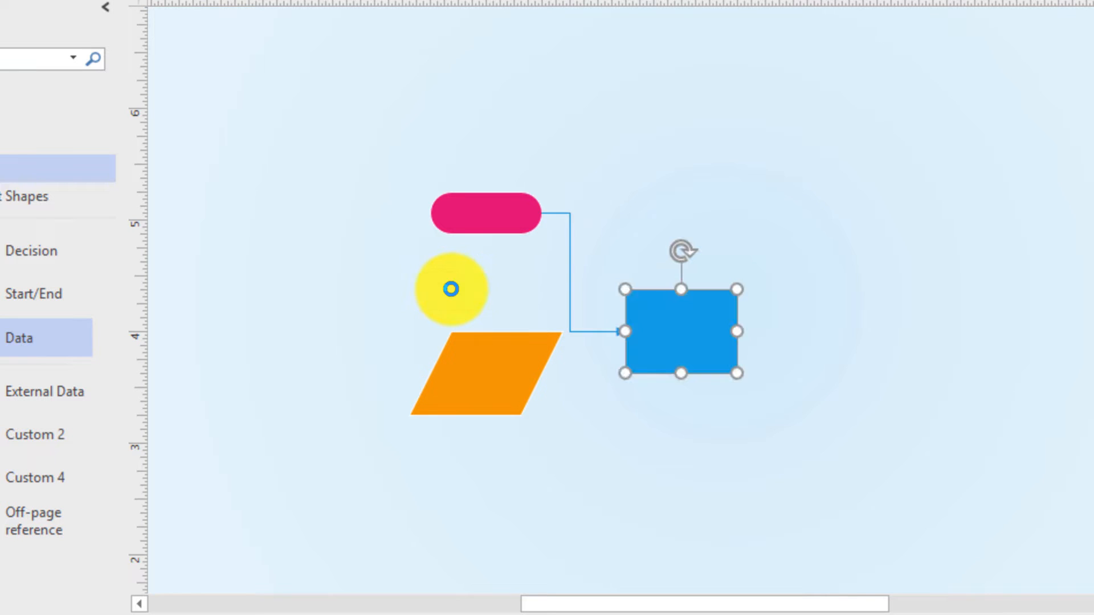
{"action": "left_click_drag", "start_coordinate": [682, 331], "coordinate": [711, 214]}
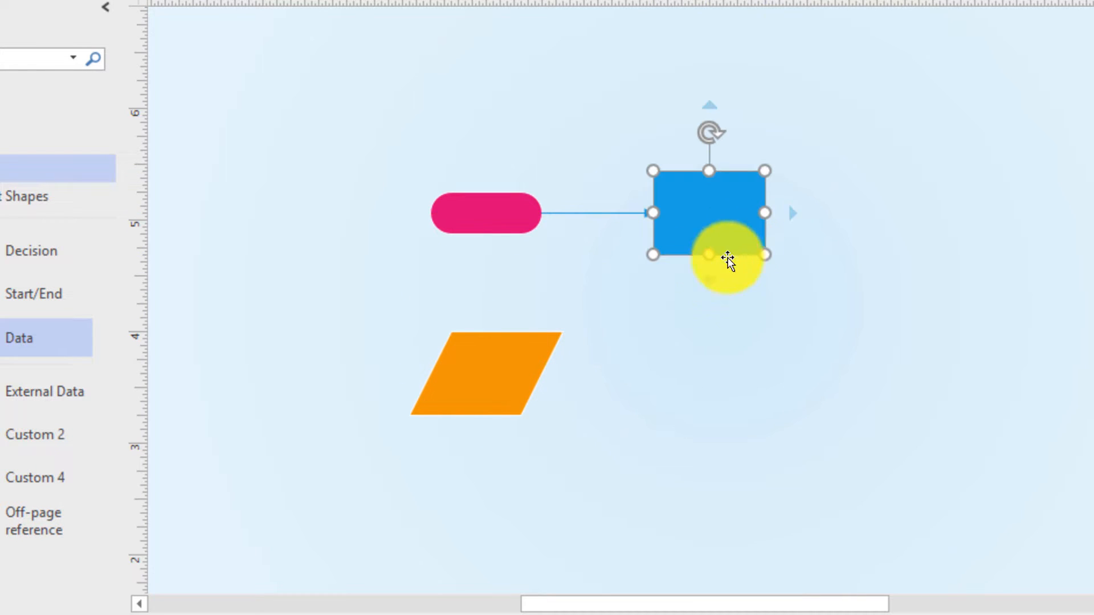
Connect the bottom of the Start/End shape to the top of the Data shape
{"action": "left_click", "coordinate": [487, 259]}
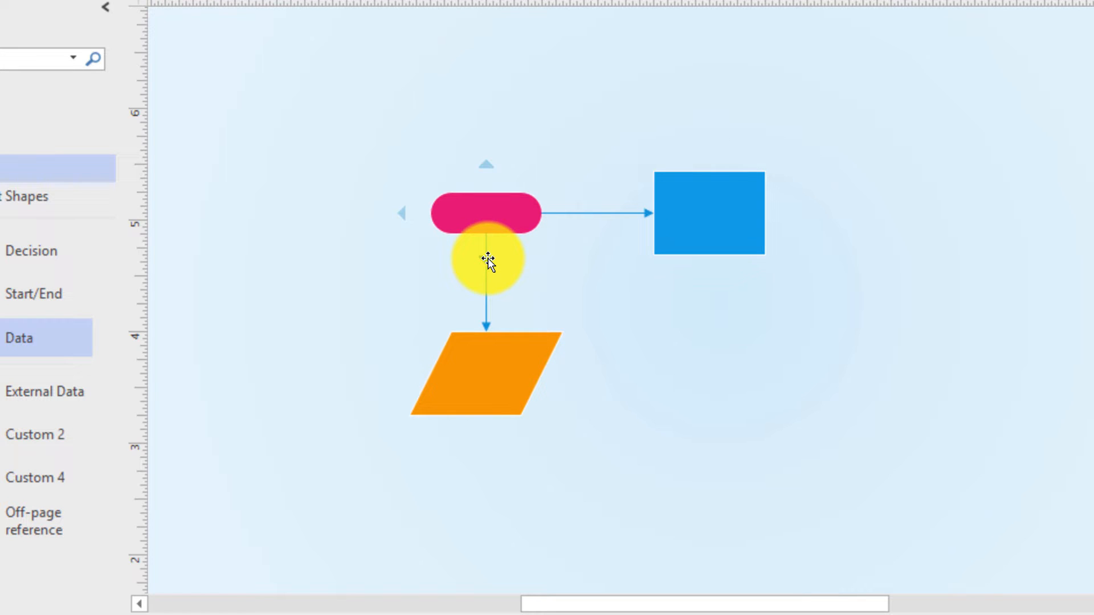
{"action": "key", "text": "ctrl+z"}
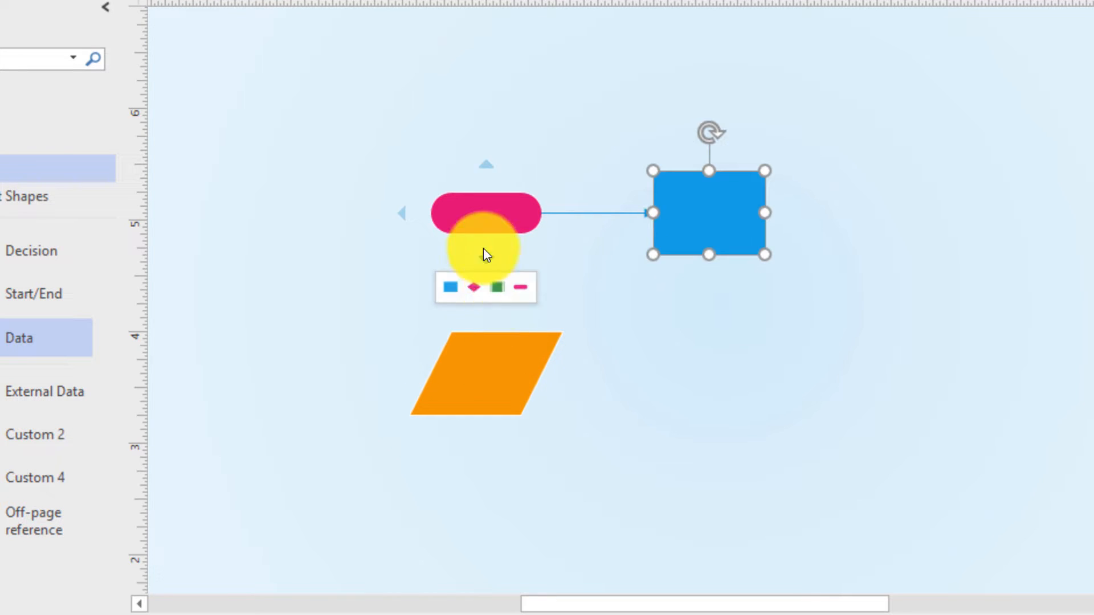
{"action": "left_click_drag", "start_coordinate": [486, 259], "coordinate": [486, 332]}
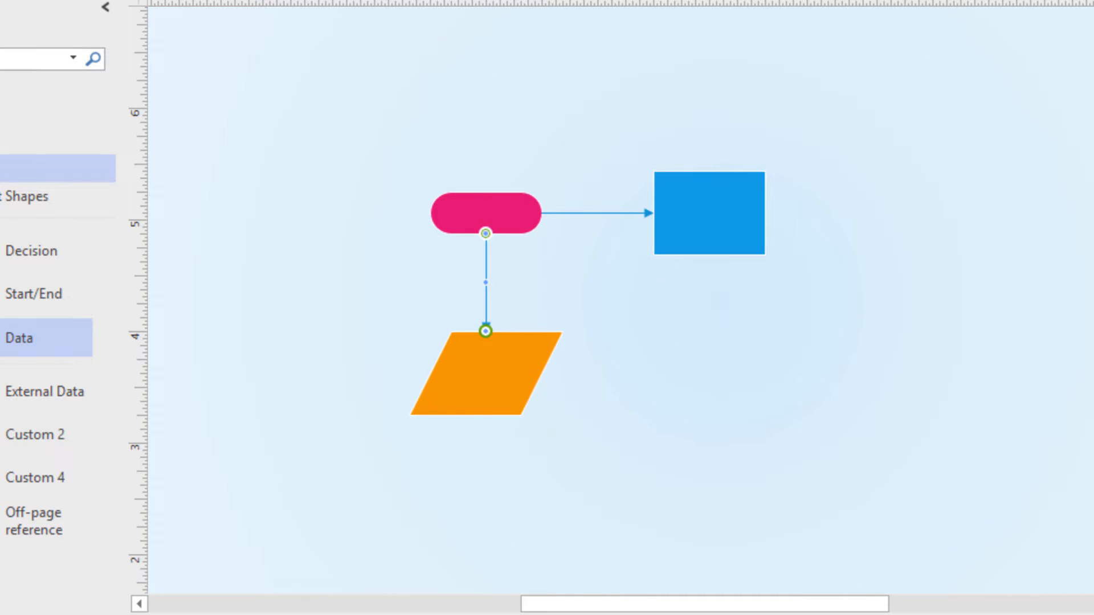
{"action": "left_click", "coordinate": [467, 251]}
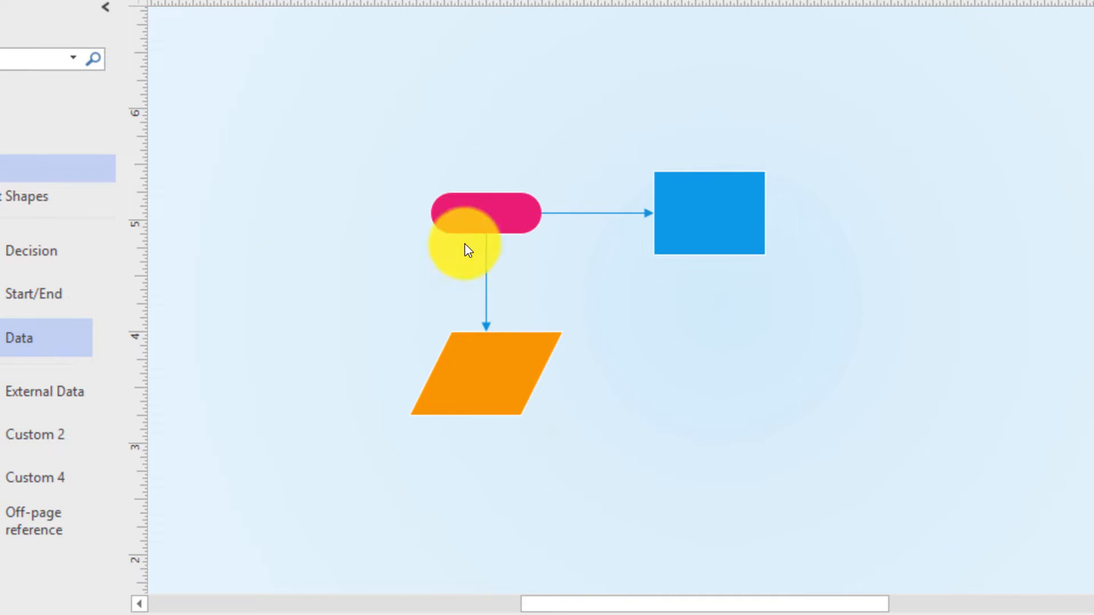
Label the Start/End shape "Start"
{"action": "double_click", "coordinate": [482, 220]}
{"action": "type", "text": "Start"}
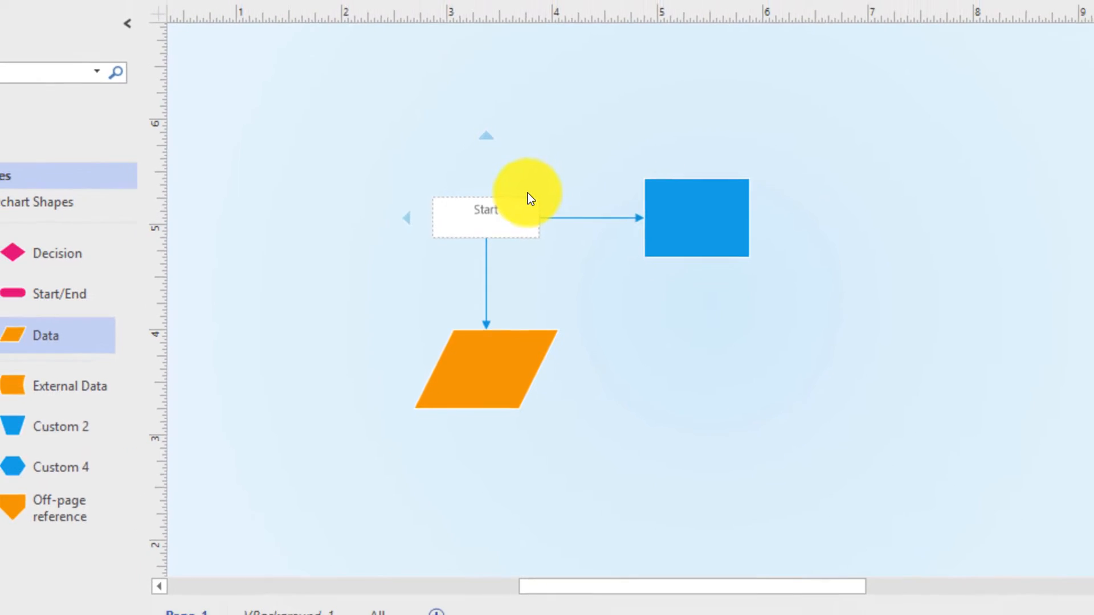
{"action": "left_click", "coordinate": [695, 316]}
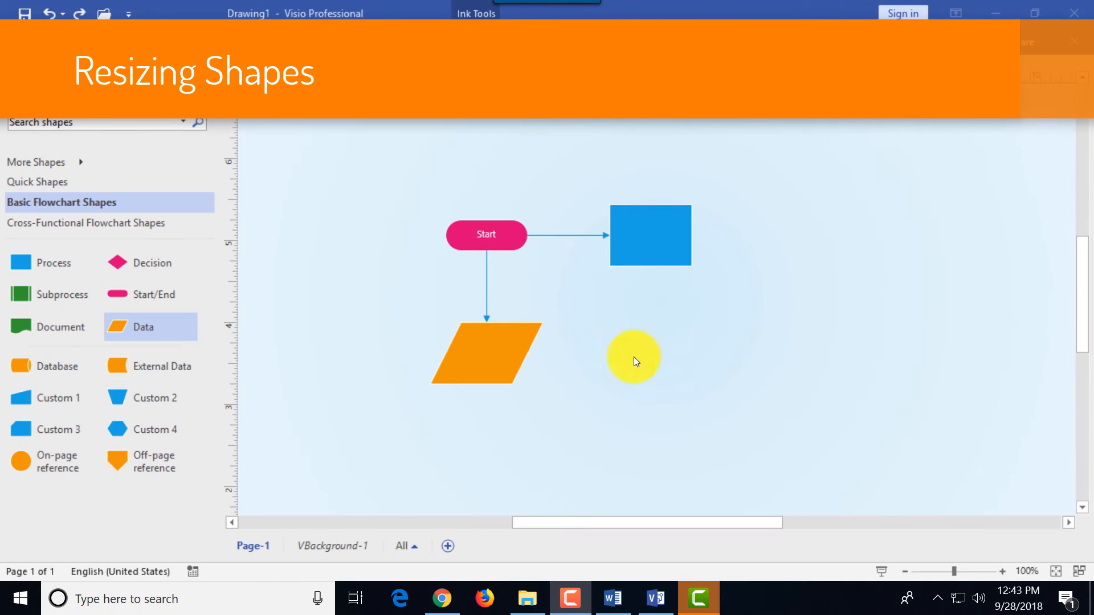
Enlarge the Start shape from its upper-left corner to about 1.875 in wide and 0.703 in high
{"action": "left_click", "coordinate": [487, 250]}
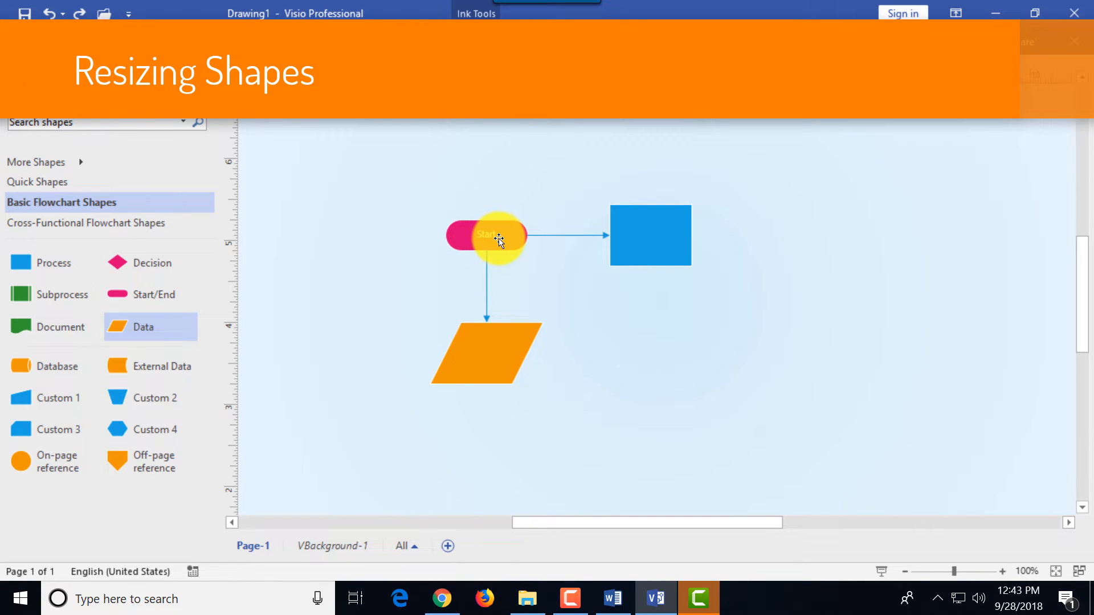
{"action": "left_click", "coordinate": [499, 241]}
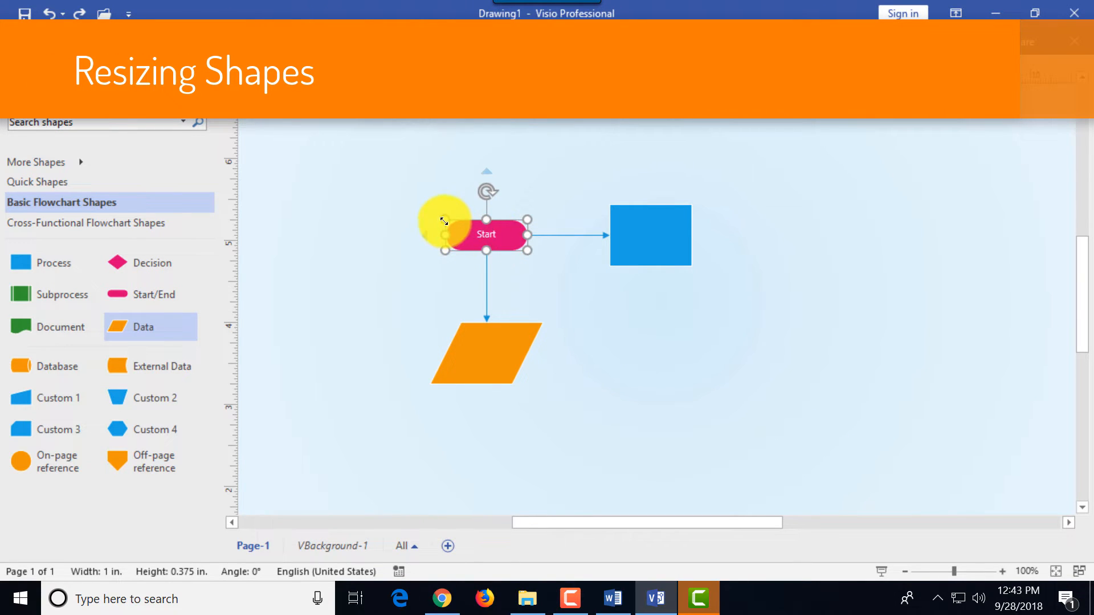
{"action": "left_click_drag", "start_coordinate": [416, 209], "coordinate": [373, 193]}
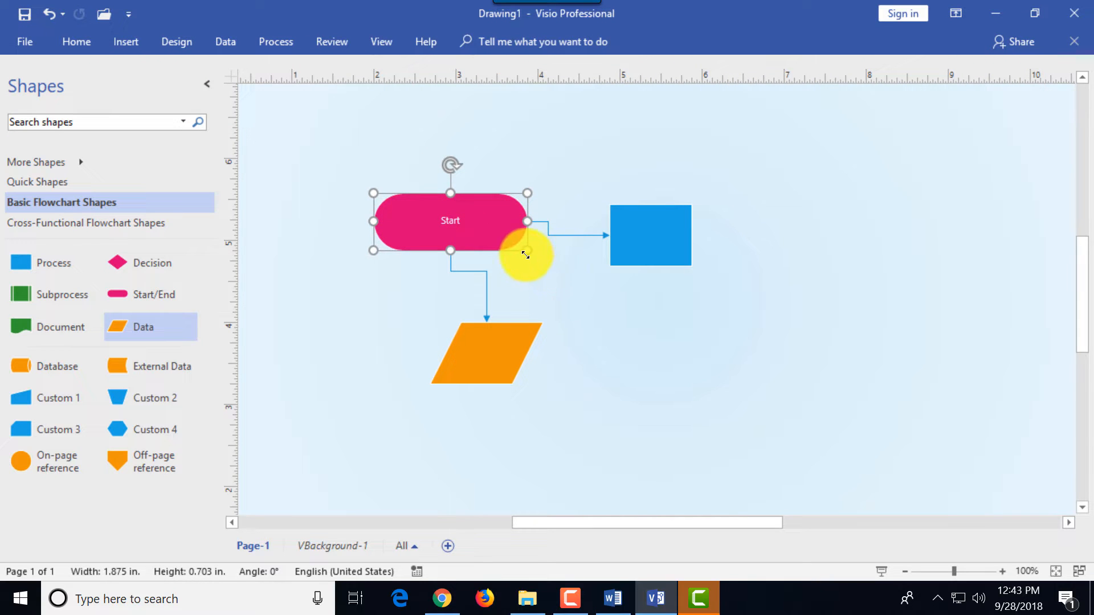
Stretch the Start shape to about 2.625 in wide, make it taller, and rotate it about 45 degrees clockwise
{"action": "left_click_drag", "start_coordinate": [525, 255], "coordinate": [575, 269]}
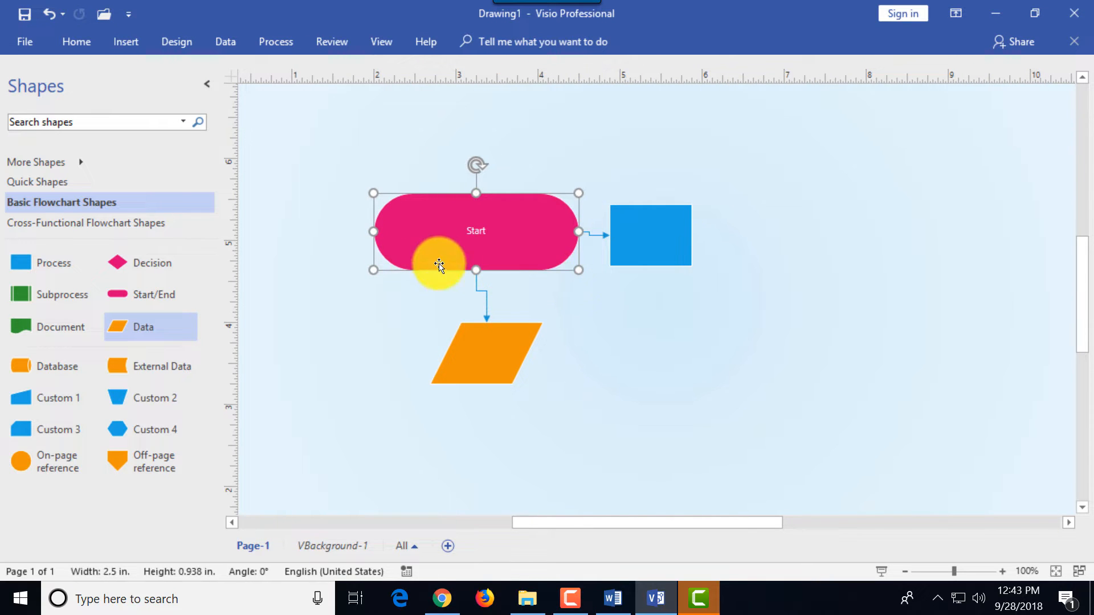
{"action": "mouse_move", "coordinate": [374, 230]}
{"action": "left_mouse_down"}
{"action": "mouse_move", "coordinate": [314, 233]}
{"action": "mouse_move", "coordinate": [384, 240]}
{"action": "left_mouse_up"}
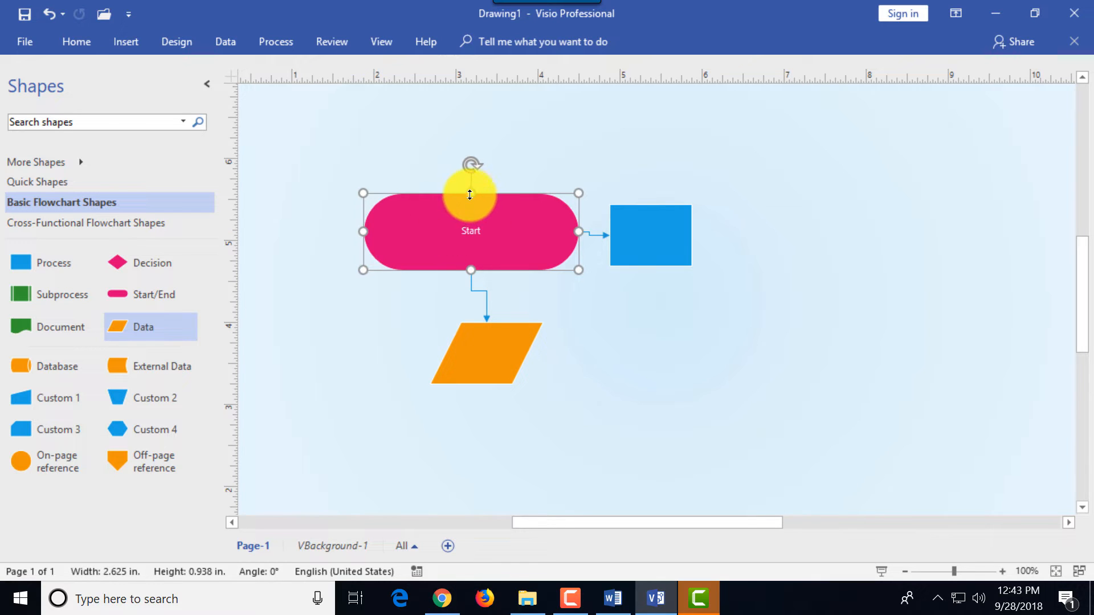
{"action": "left_click_drag", "start_coordinate": [470, 195], "coordinate": [506, 178]}
{"action": "left_click", "coordinate": [778, 382]}
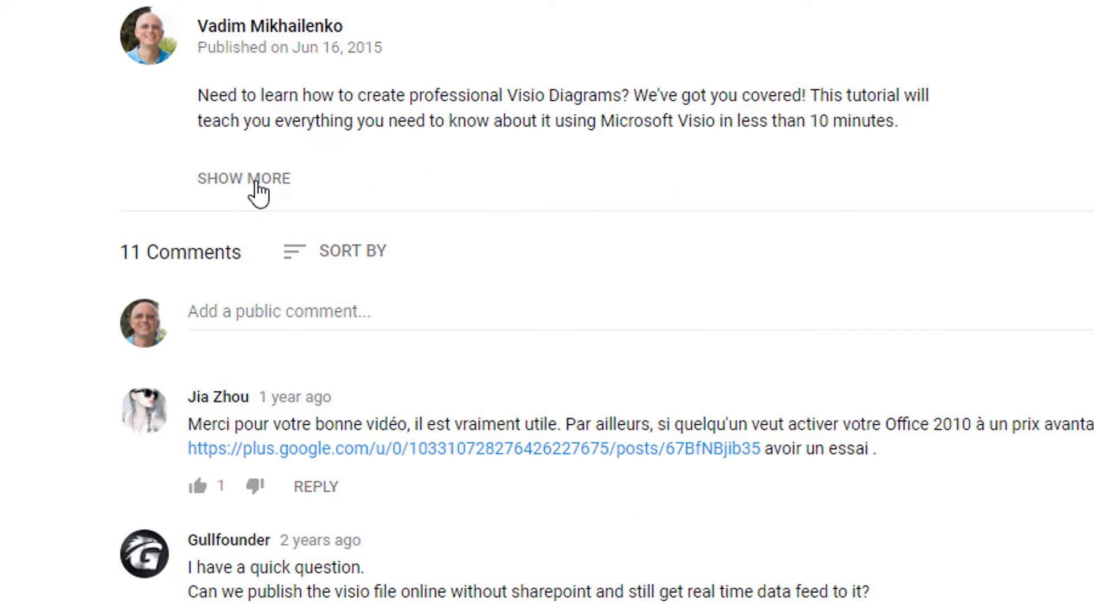
{"action": "left_click", "coordinate": [255, 181]}
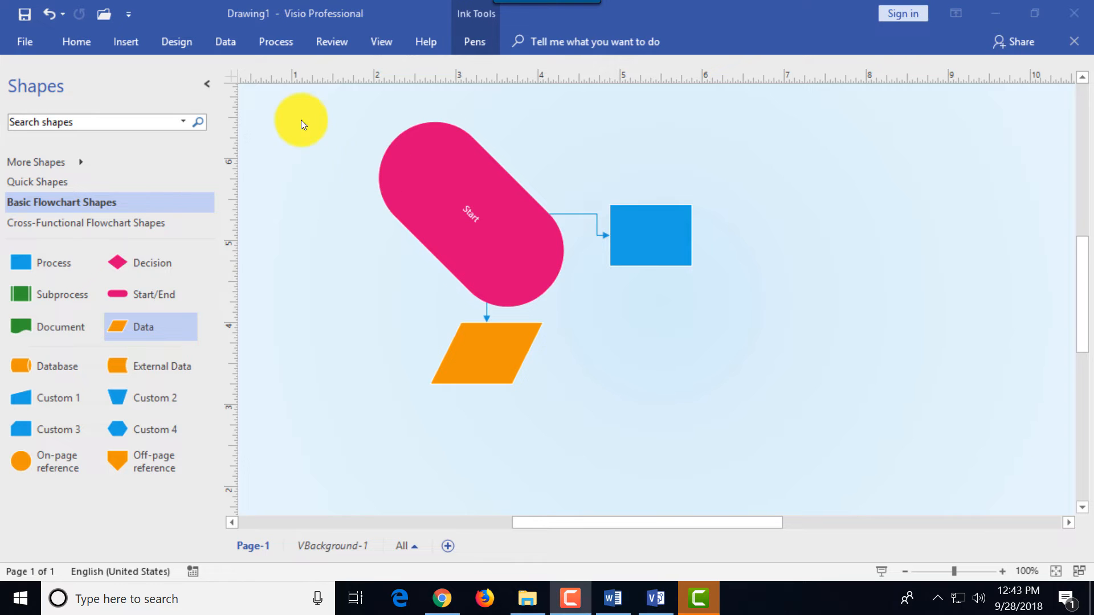
Undo the Start shape's rotation and its last resizes, keeping only the first enlargement
{"action": "left_click", "coordinate": [50, 13]}
{"action": "left_click", "coordinate": [50, 12]}
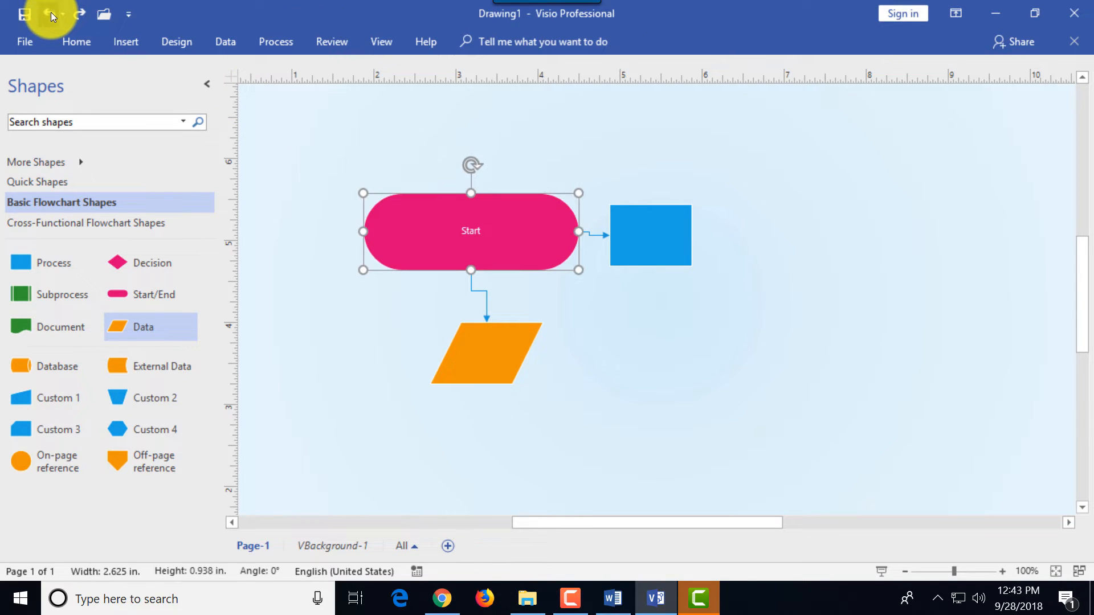
{"action": "left_click", "coordinate": [50, 13]}
{"action": "left_click", "coordinate": [50, 12]}
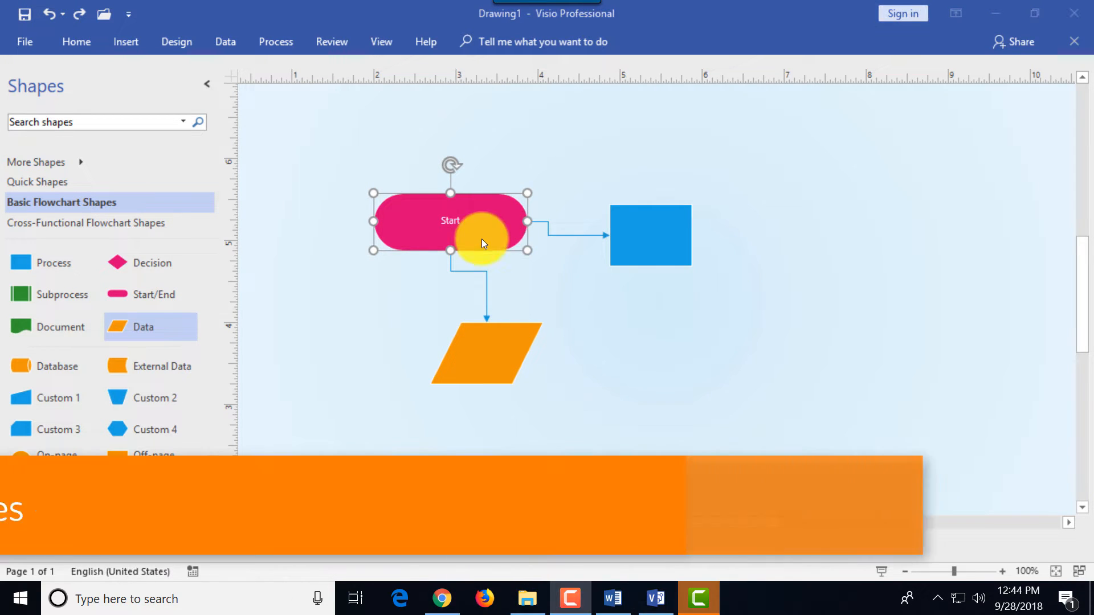
Apply the green variant Quick Style to the Start shape
{"action": "left_click", "coordinate": [77, 44]}
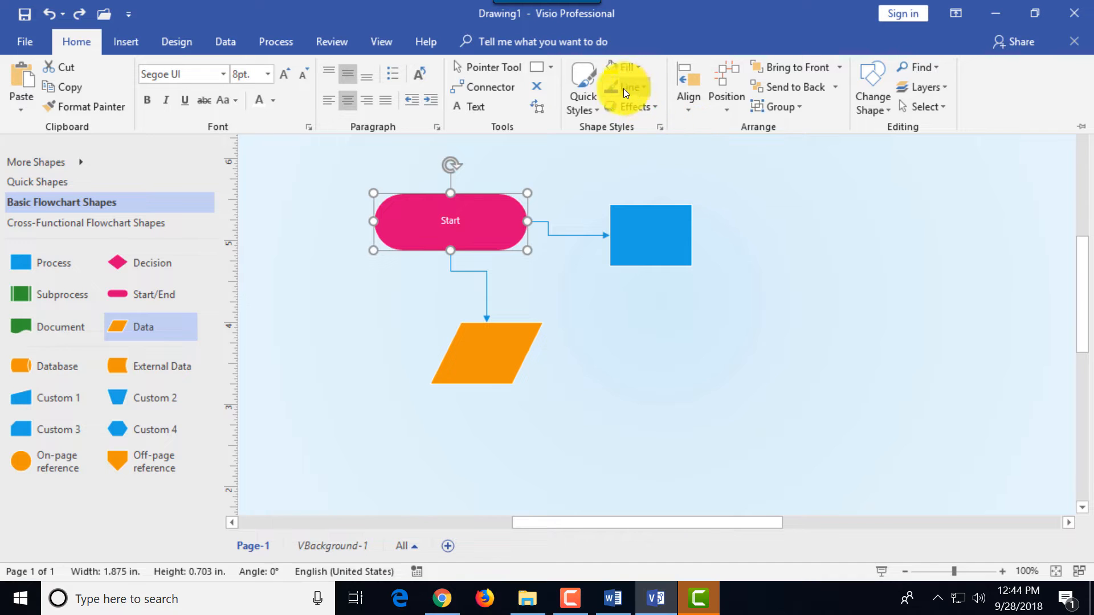
{"action": "left_click", "coordinate": [597, 108]}
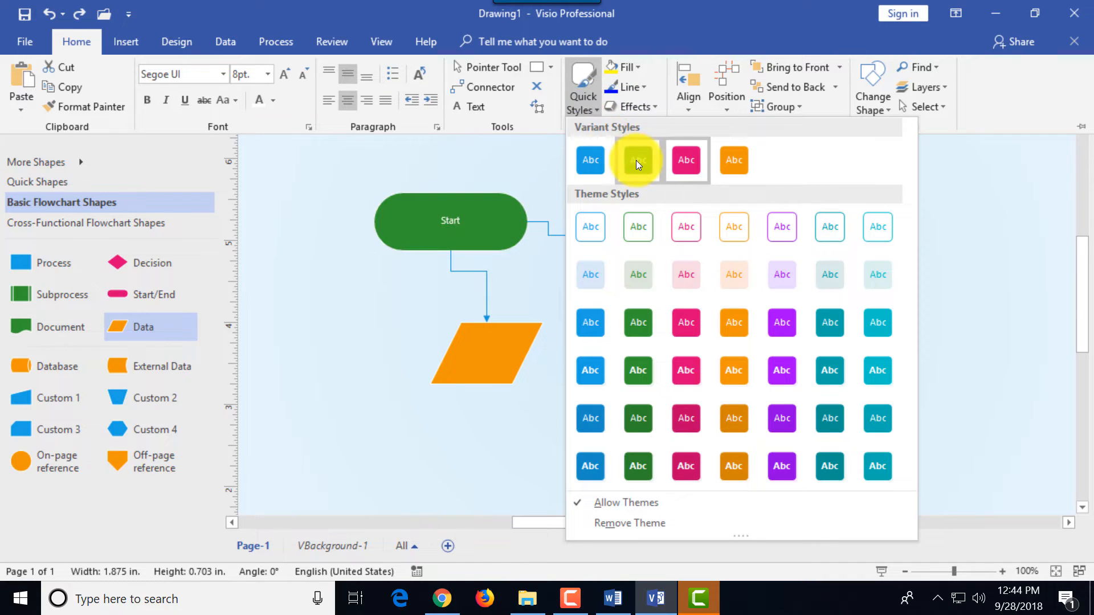
{"action": "left_click", "coordinate": [635, 160]}
{"action": "left_click", "coordinate": [596, 108]}
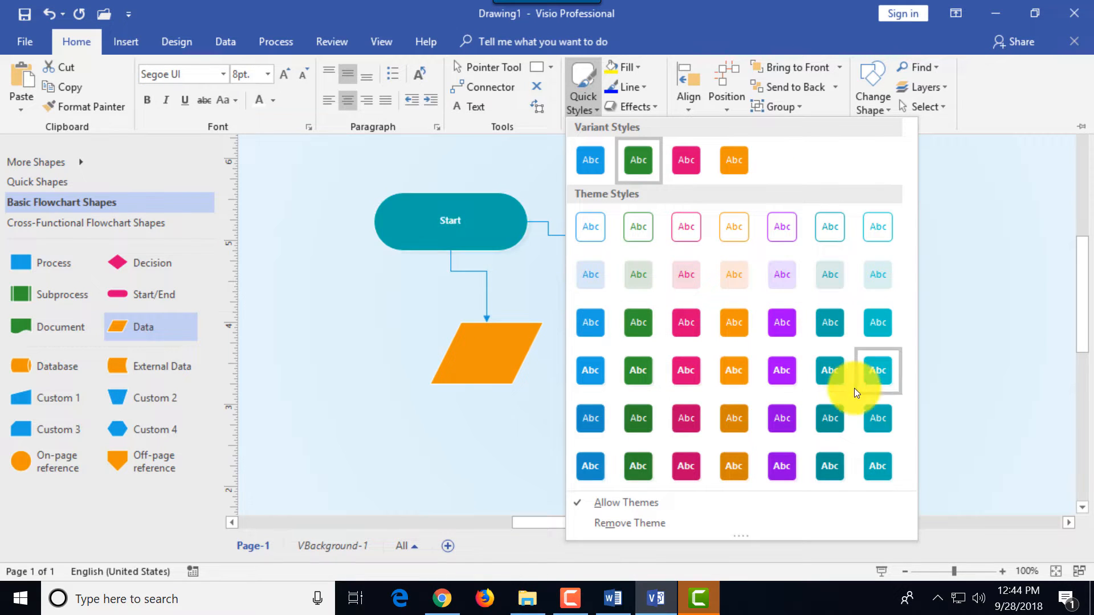
{"action": "left_click", "coordinate": [638, 66]}
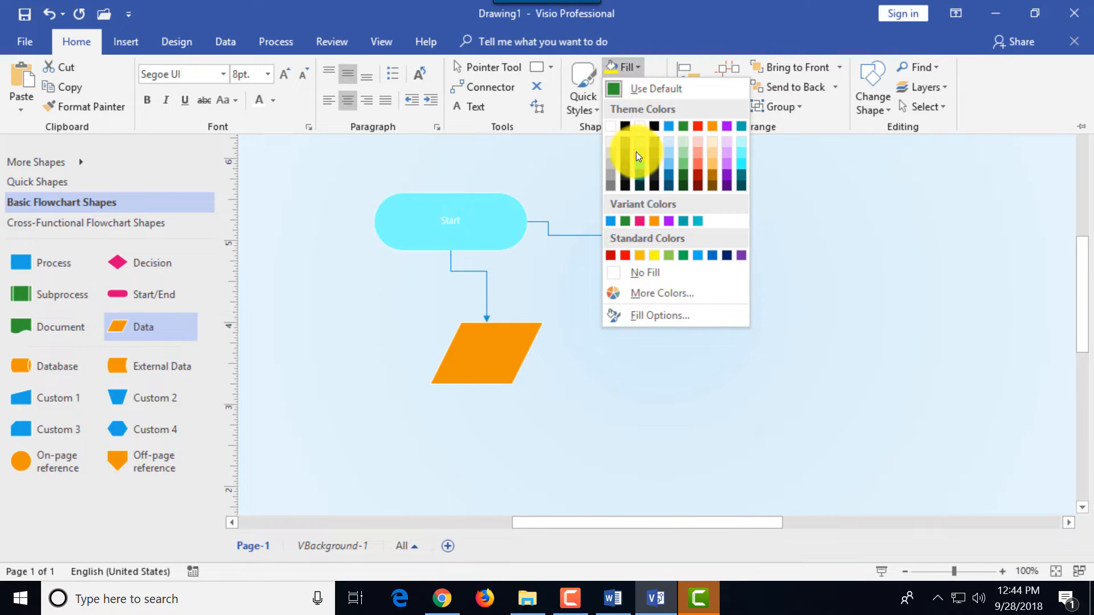
{"action": "left_click", "coordinate": [656, 69]}
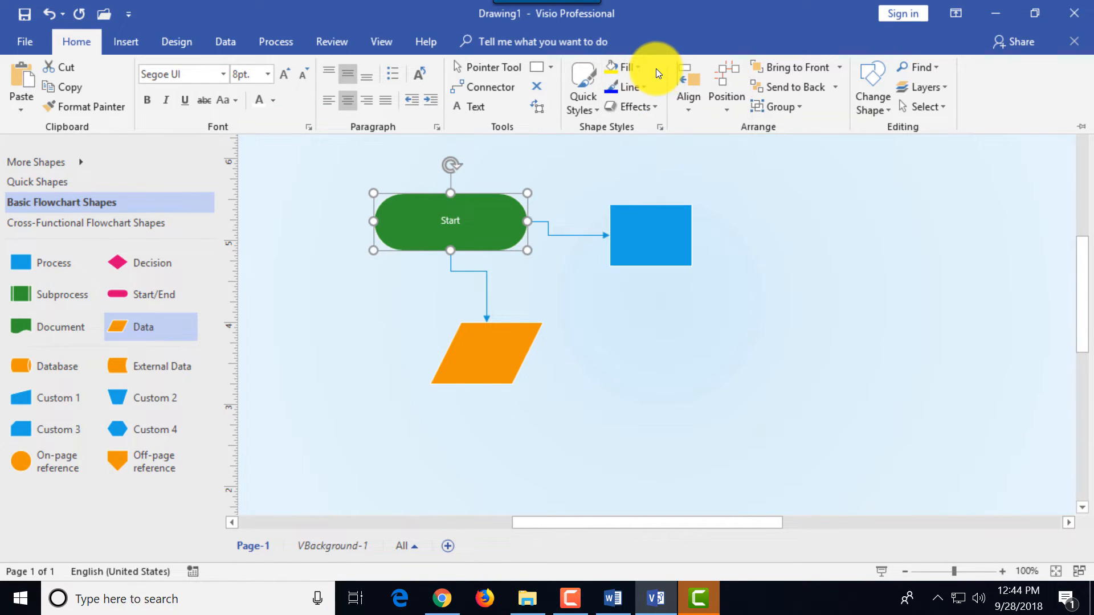
Apply a green Glow effect to the Start shape
{"action": "left_click", "coordinate": [655, 106]}
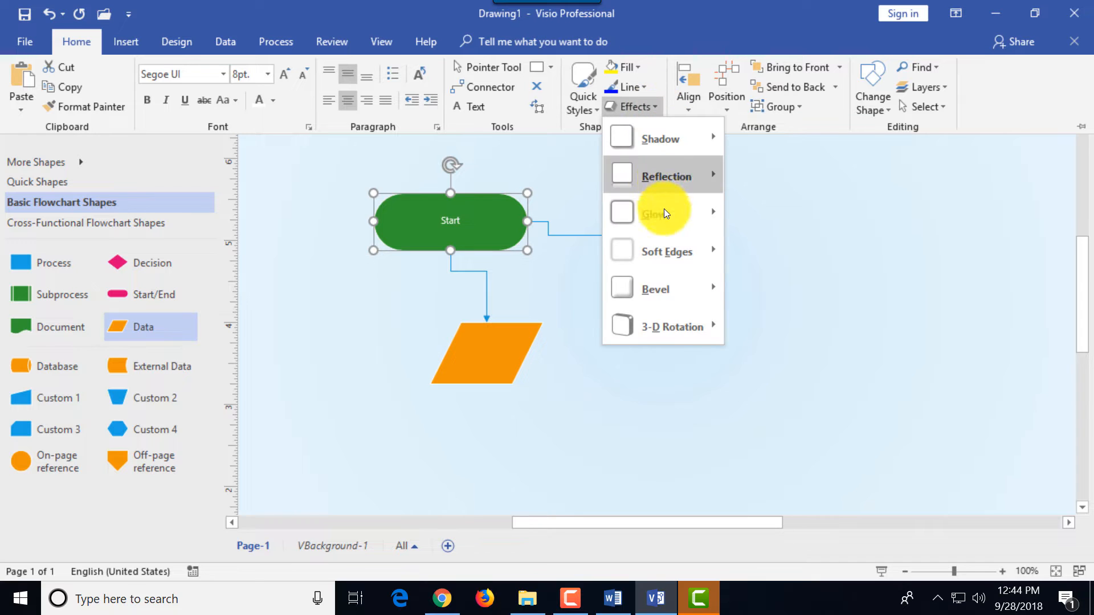
{"action": "mouse_move", "coordinate": [670, 211]}
{"action": "left_click", "coordinate": [798, 353]}
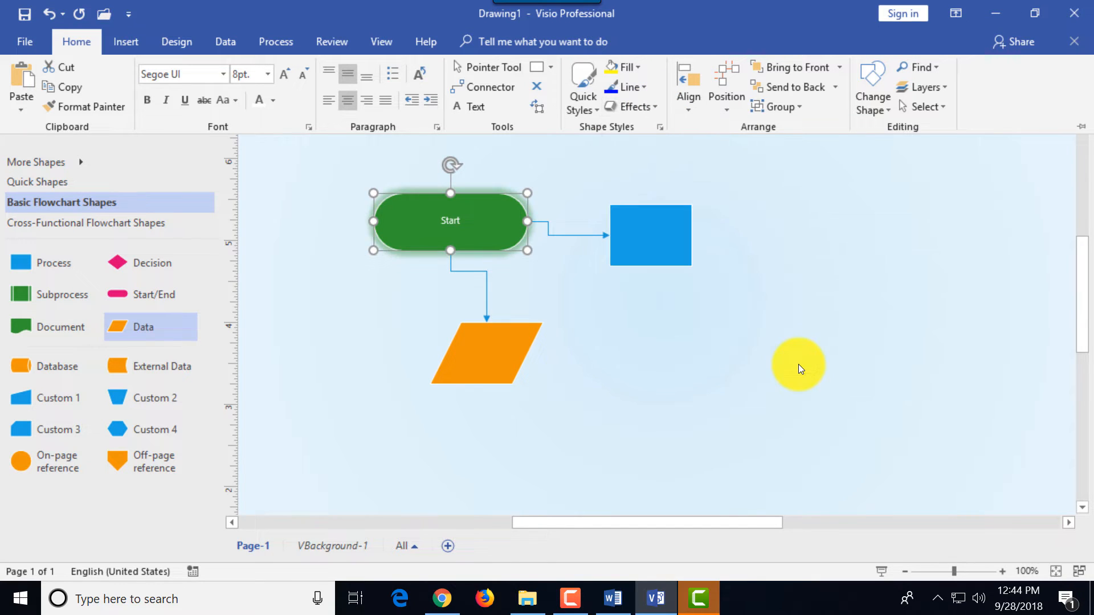
Try a Parallel 3-D Rotation preset on the Start shape and undo it
{"action": "left_click", "coordinate": [656, 107]}
{"action": "mouse_move", "coordinate": [674, 327]}
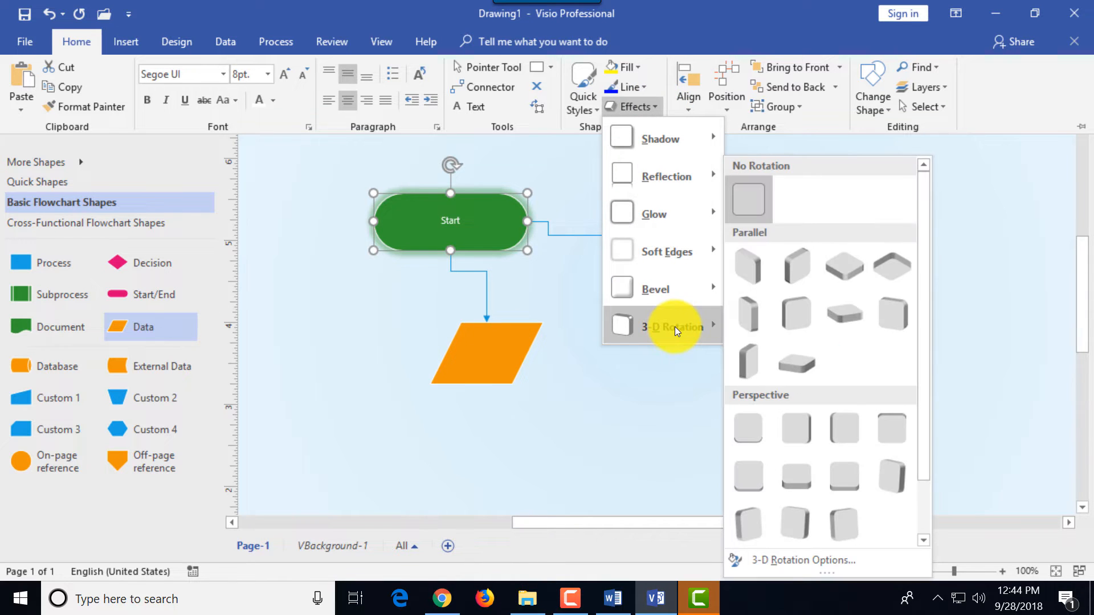
{"action": "left_click", "coordinate": [764, 359]}
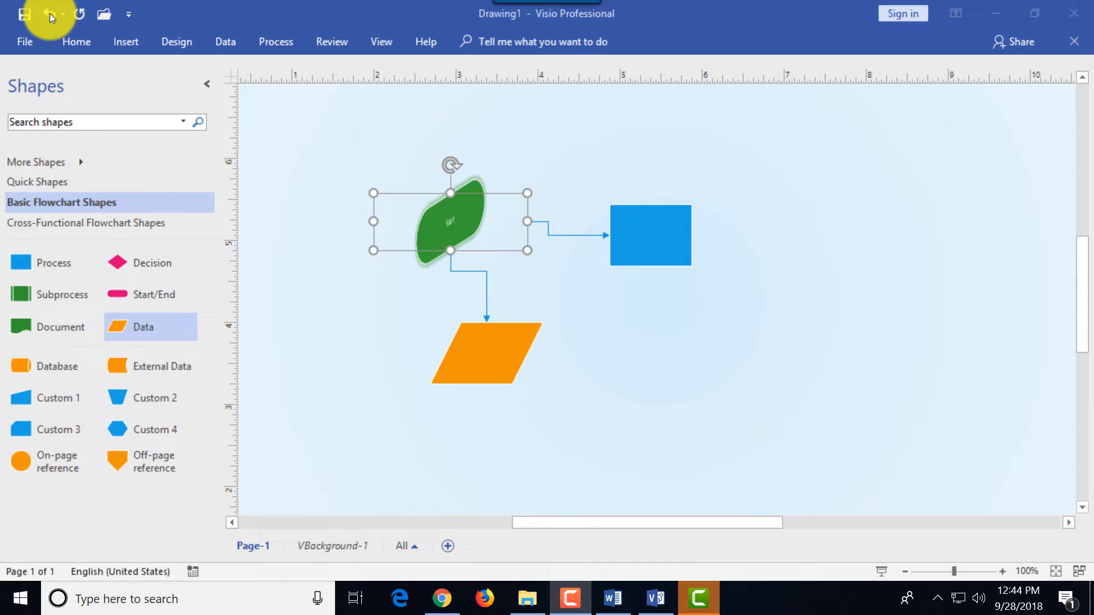
{"action": "left_click", "coordinate": [50, 15]}
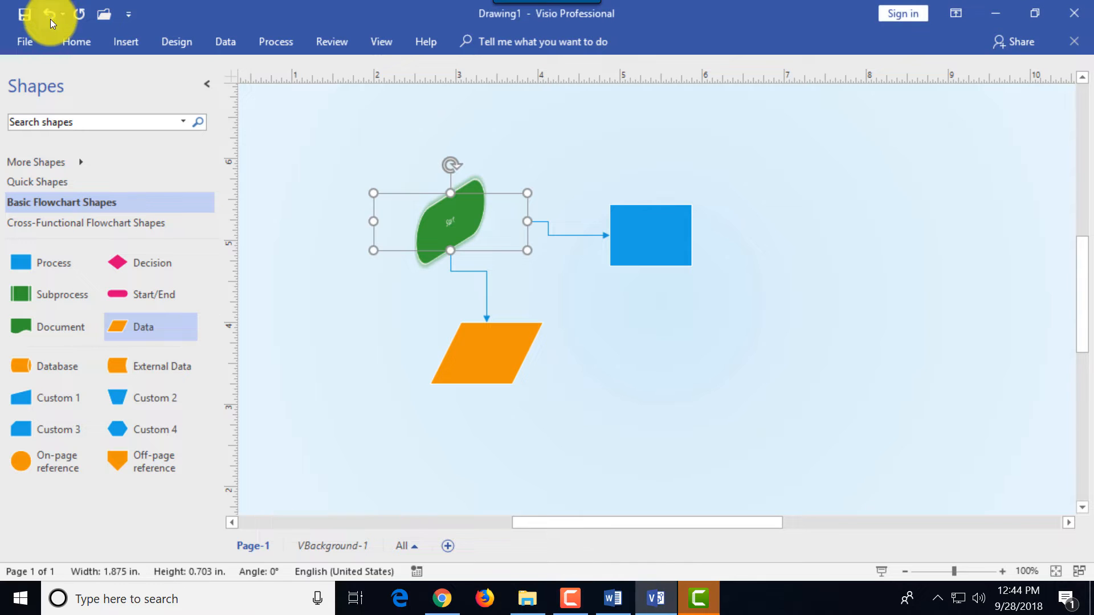
Undo the Start shape's remaining effects, green style and enlargement, back to its original pink look and 1 by 0.375 in size
{"action": "left_click", "coordinate": [50, 14]}
{"action": "left_click", "coordinate": [50, 13]}
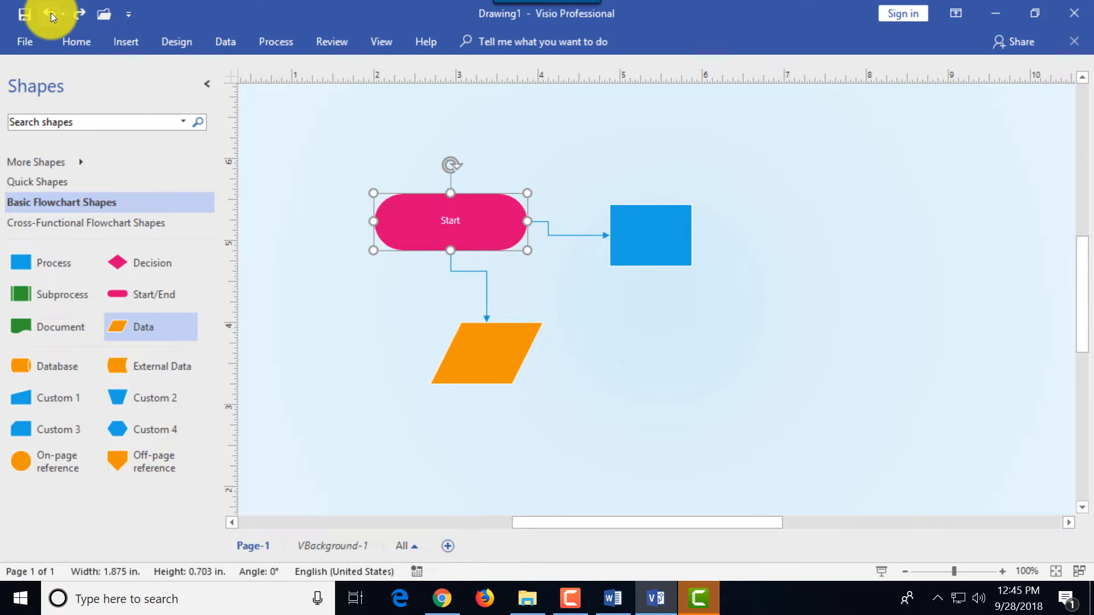
{"action": "left_click", "coordinate": [50, 13]}
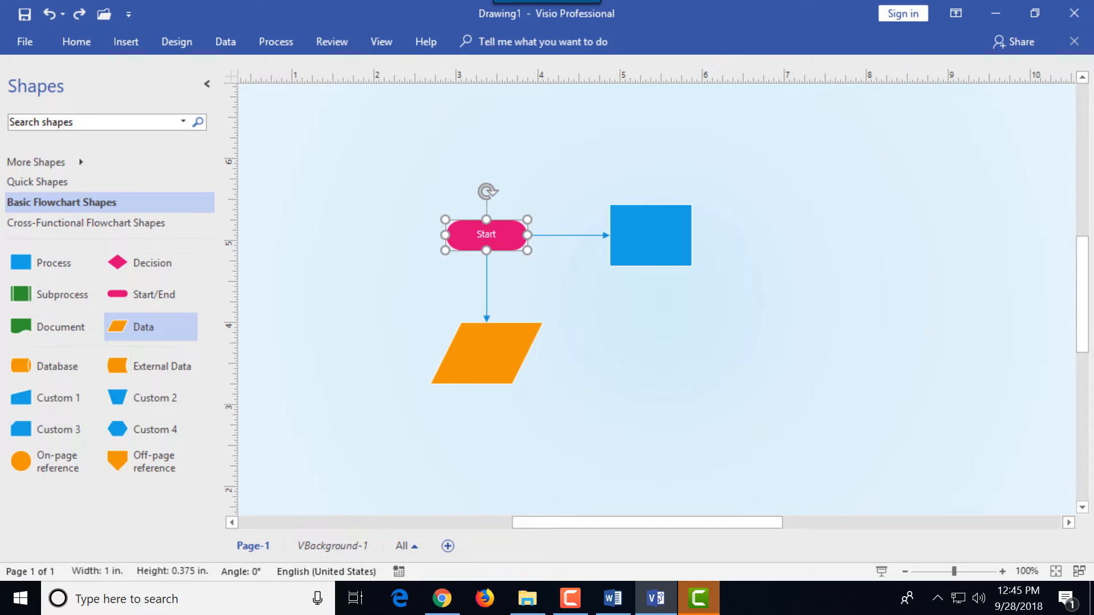
{"action": "key", "text": "F10"}
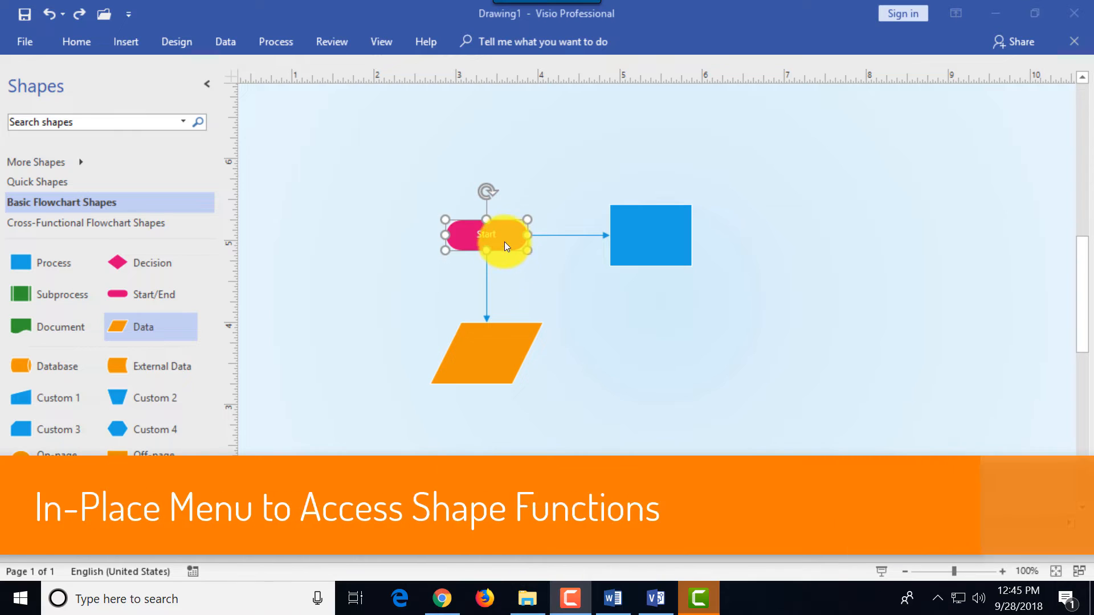
{"action": "left_click", "coordinate": [508, 237]}
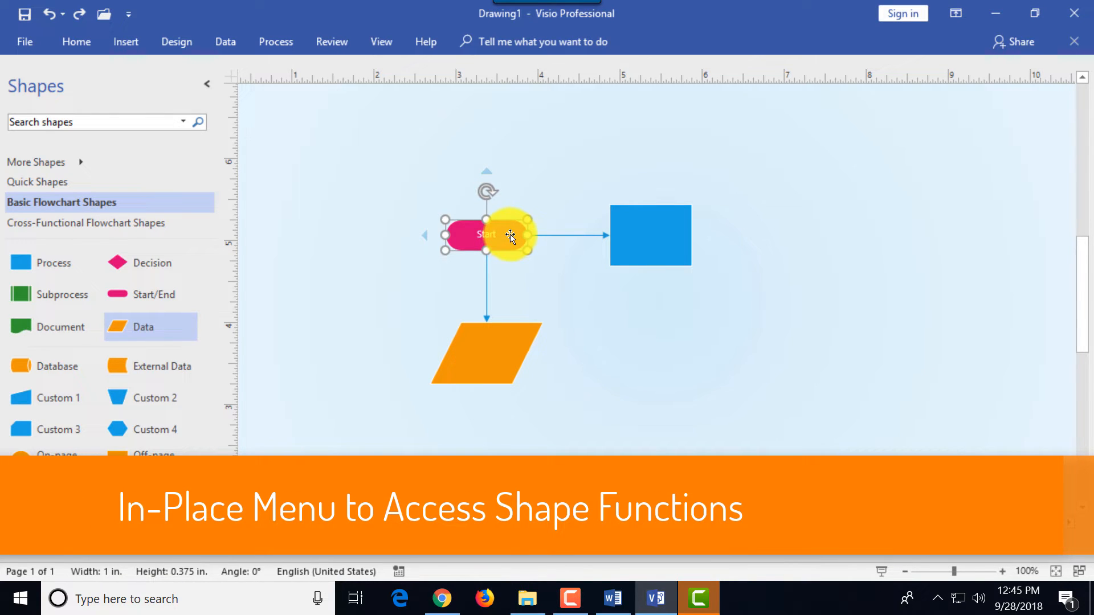
{"action": "right_click", "coordinate": [509, 236]}
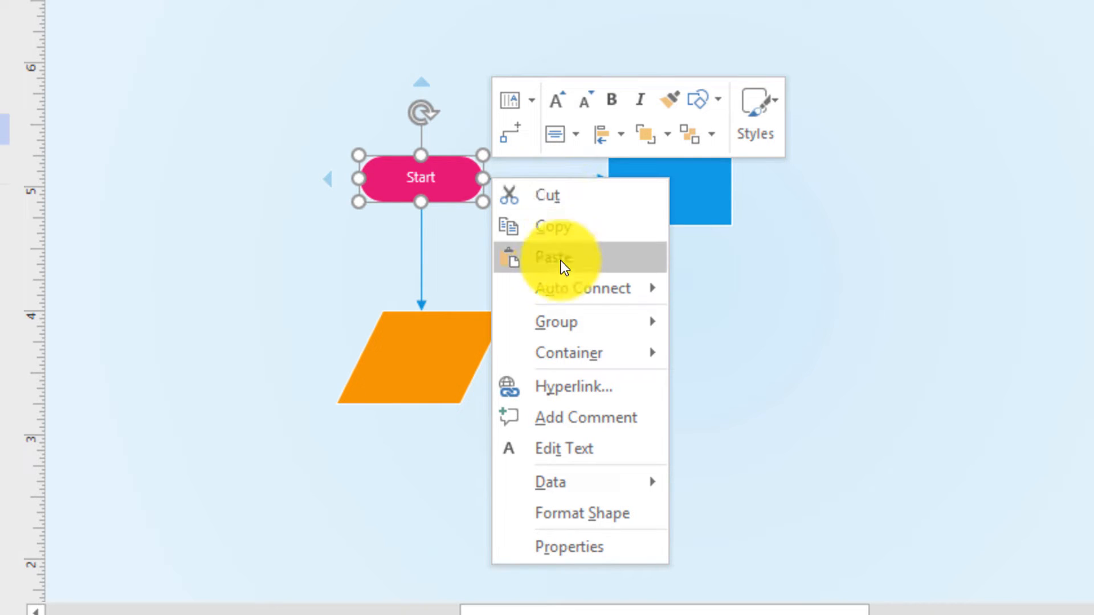
{"action": "mouse_move", "coordinate": [567, 284]}
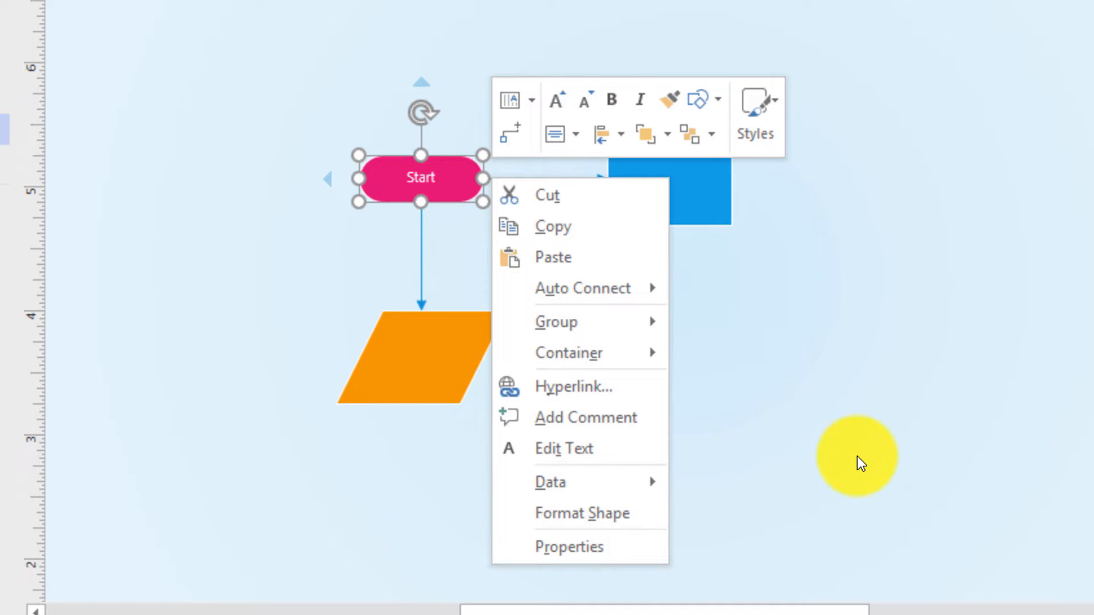
{"action": "key", "text": "Escape"}
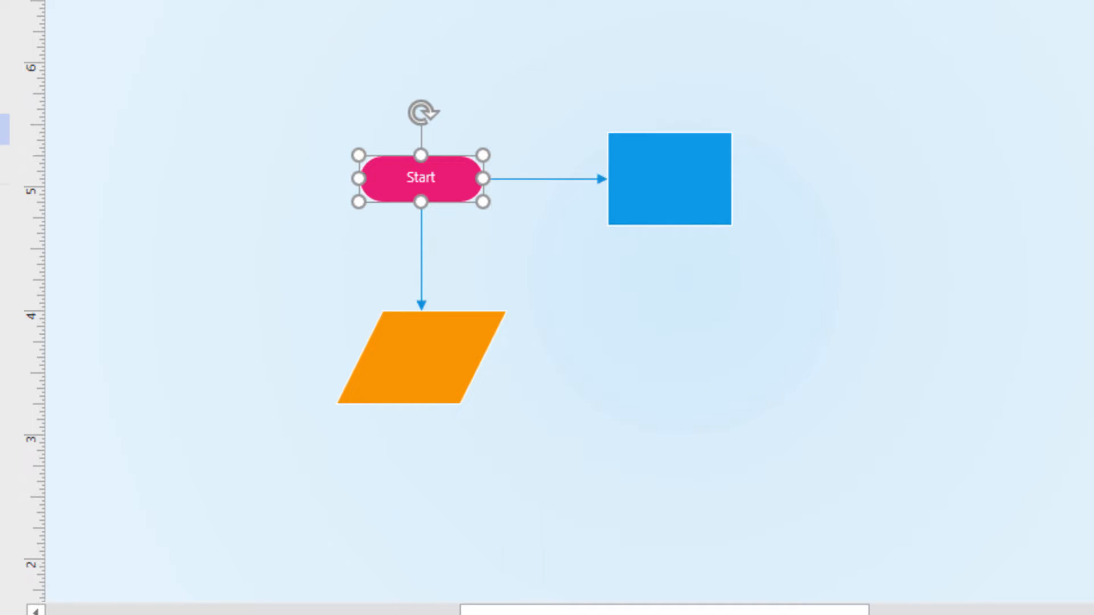
Enlarge the Start shape's text, shrink it back again, and make it bold and italic
{"action": "right_click", "coordinate": [453, 189]}
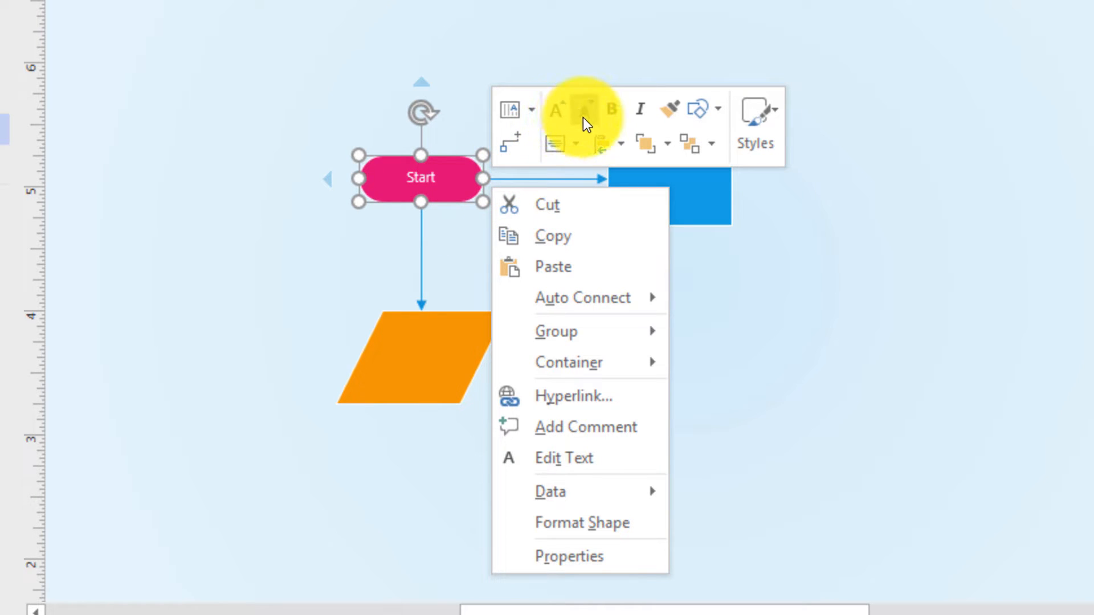
{"action": "left_click", "coordinate": [563, 110]}
{"action": "left_click", "coordinate": [563, 109]}
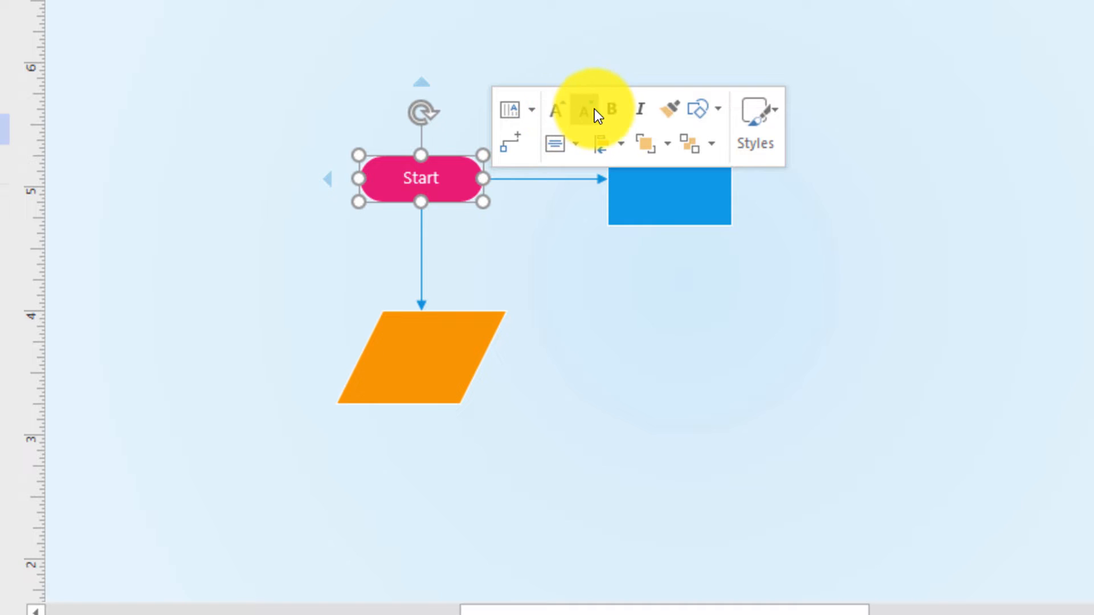
{"action": "left_click", "coordinate": [587, 109]}
{"action": "left_click", "coordinate": [587, 108]}
{"action": "left_click", "coordinate": [609, 109]}
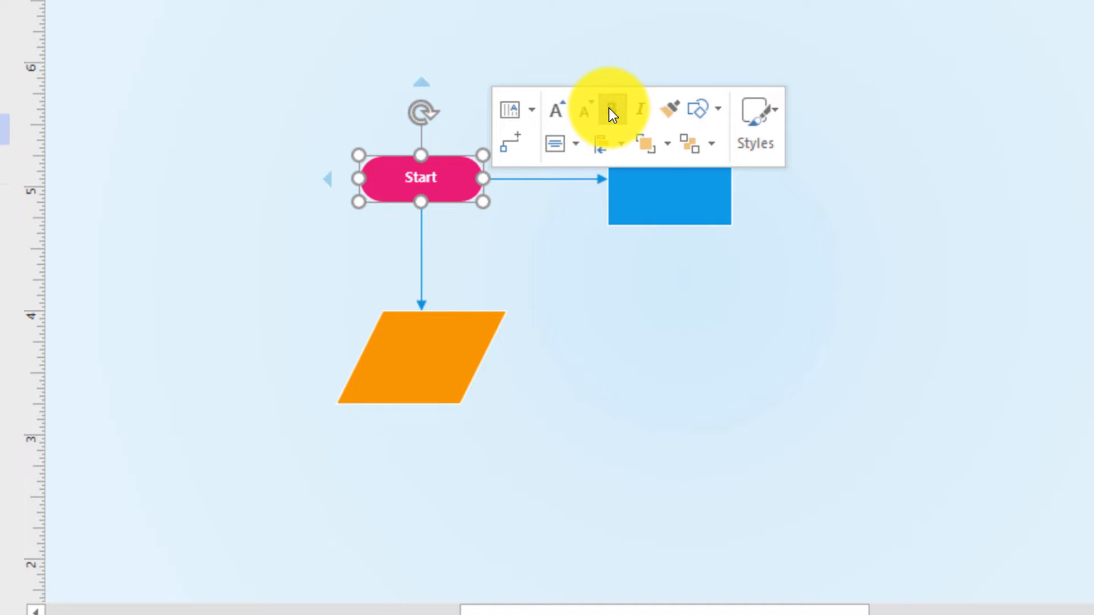
{"action": "left_click", "coordinate": [640, 112]}
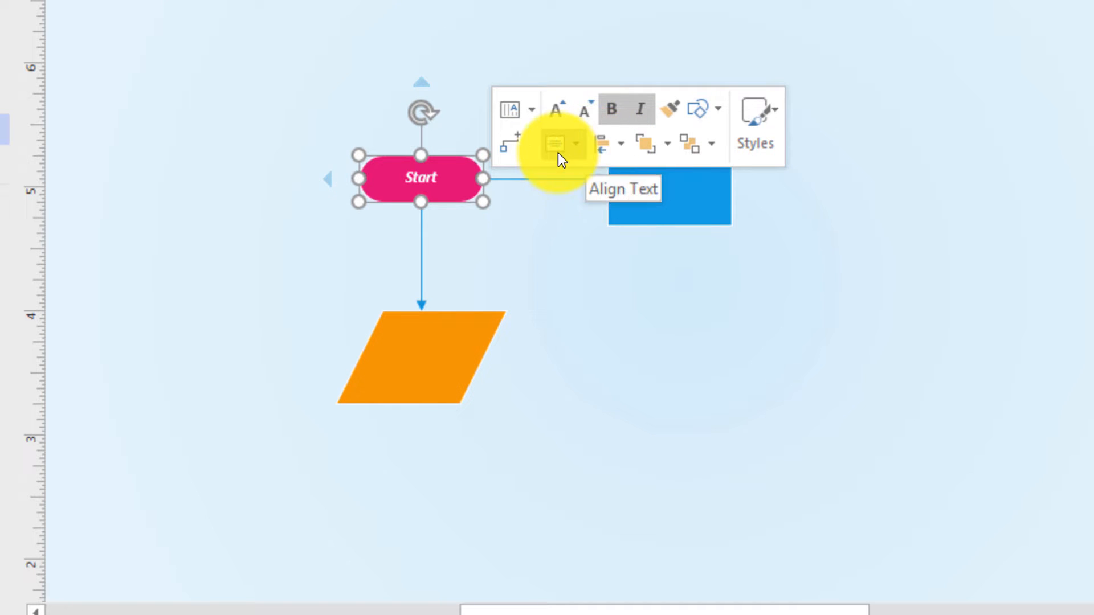
{"action": "left_click", "coordinate": [512, 146]}
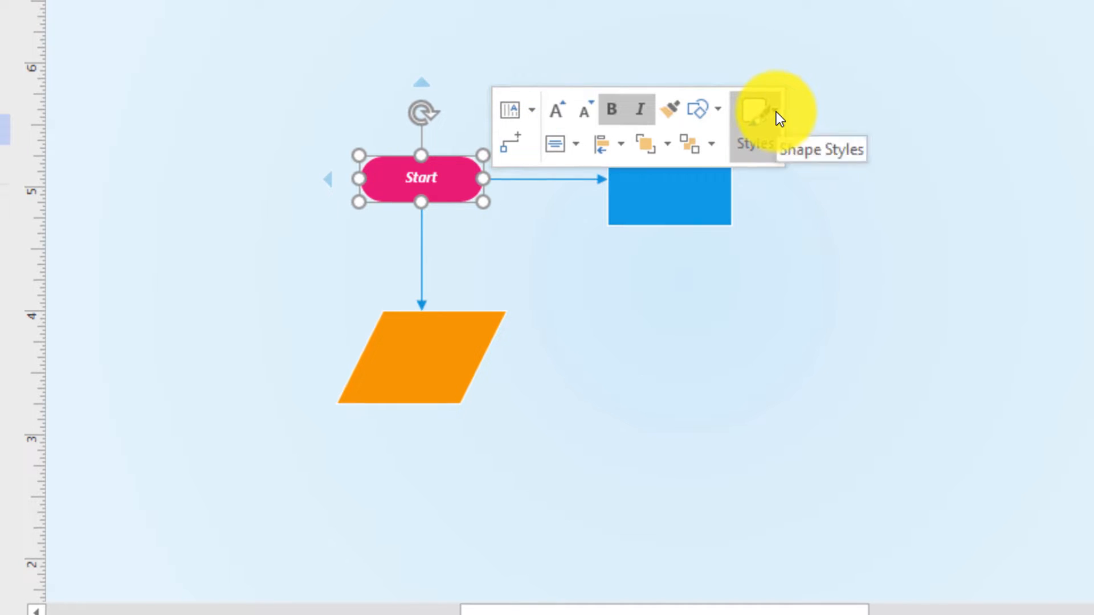
{"action": "left_click", "coordinate": [774, 113]}
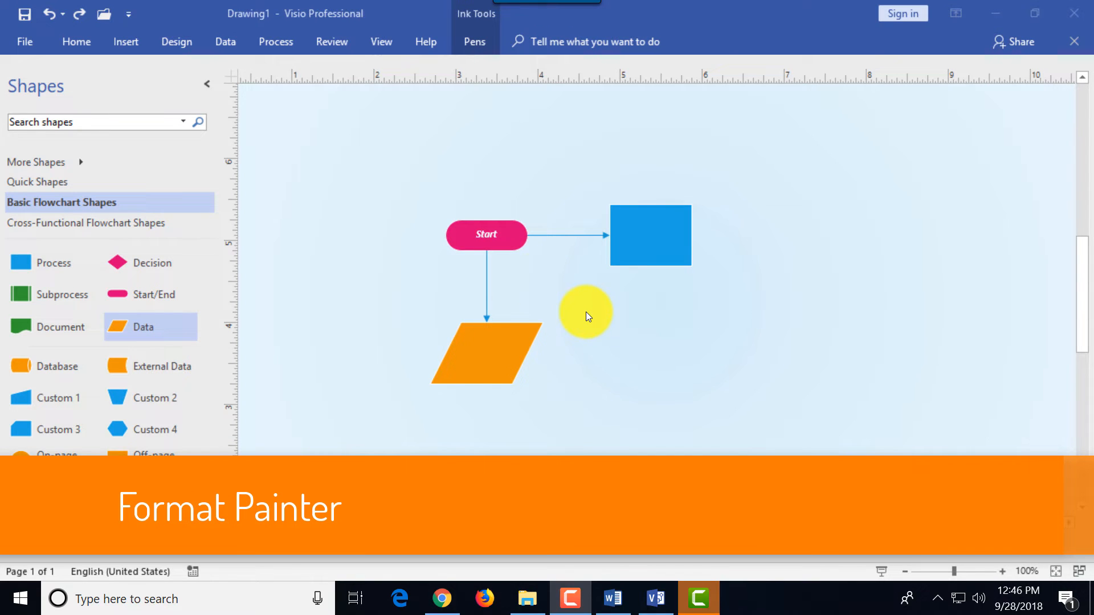
Copy the Start shape's formatting to the blue Process rectangle with Format Painter and label the rectangle "Text"
{"action": "left_click", "coordinate": [509, 240]}
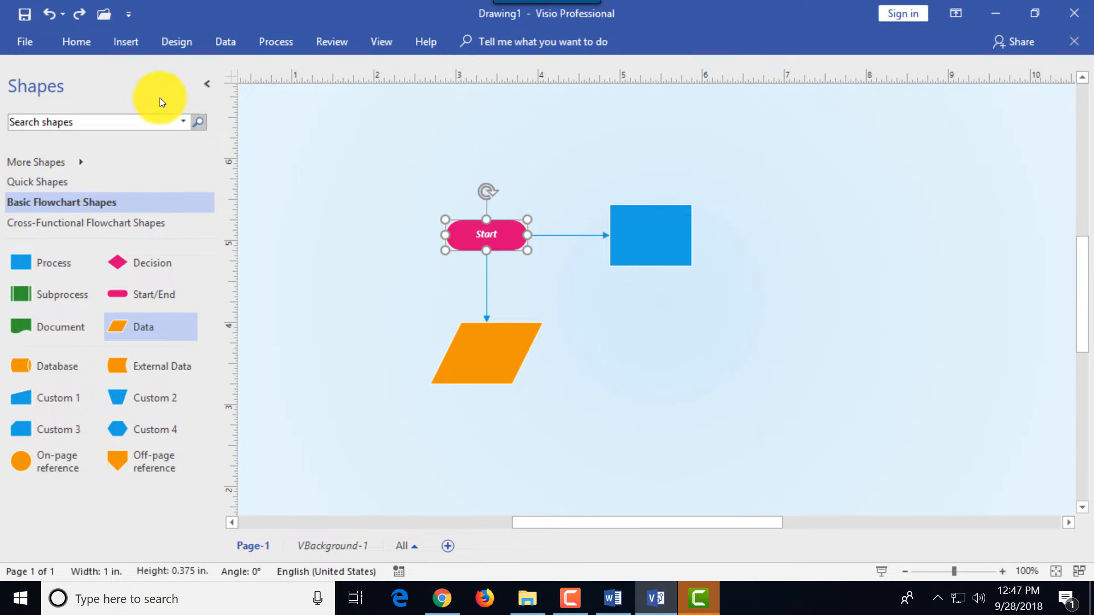
{"action": "left_click", "coordinate": [77, 39]}
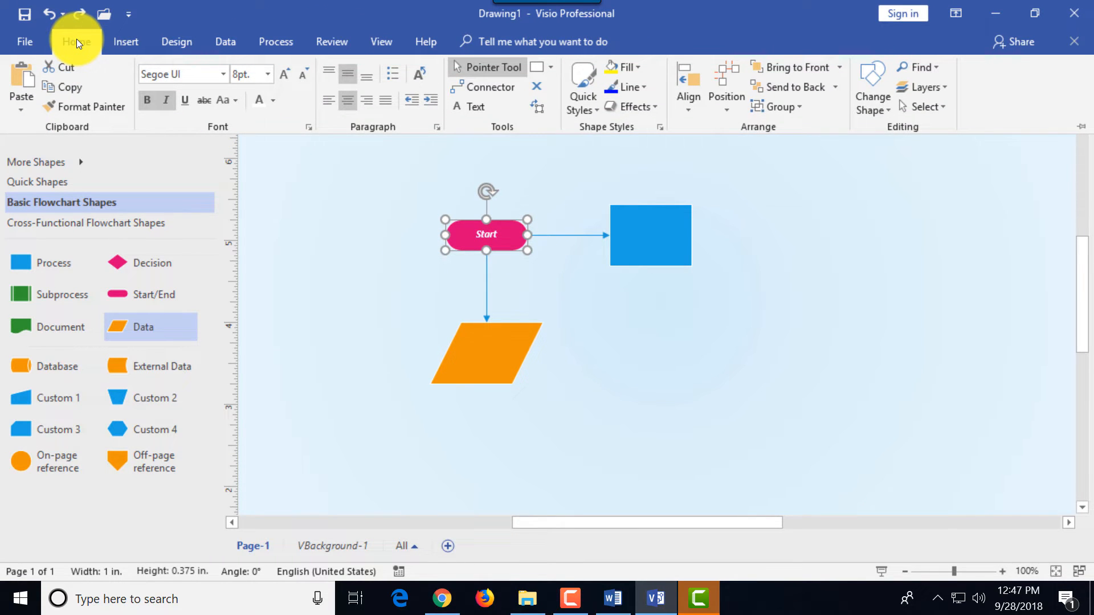
{"action": "left_click", "coordinate": [85, 107]}
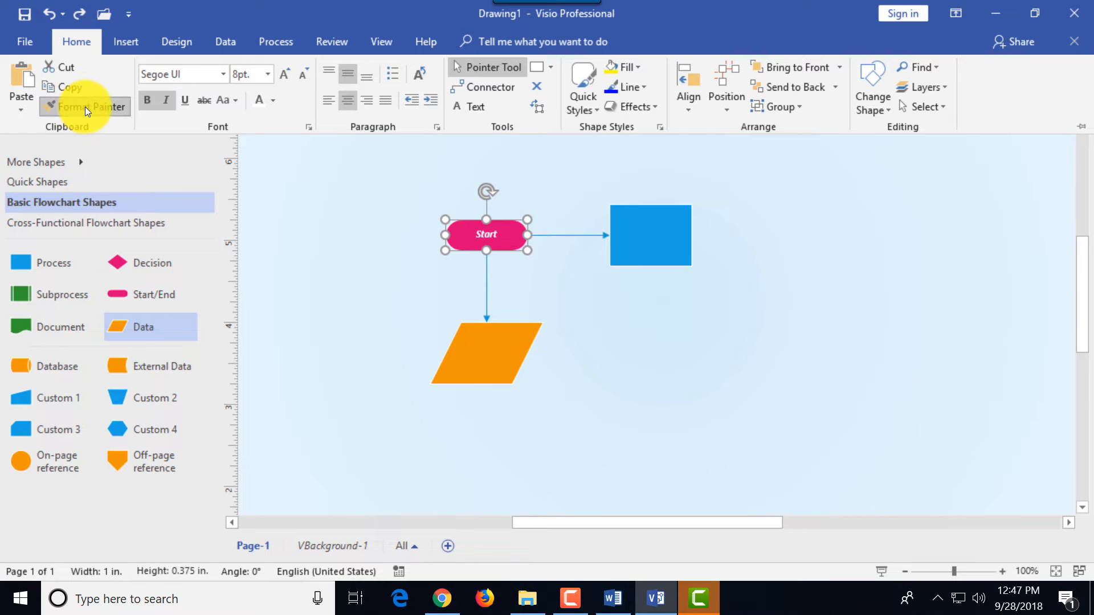
{"action": "left_click", "coordinate": [640, 236]}
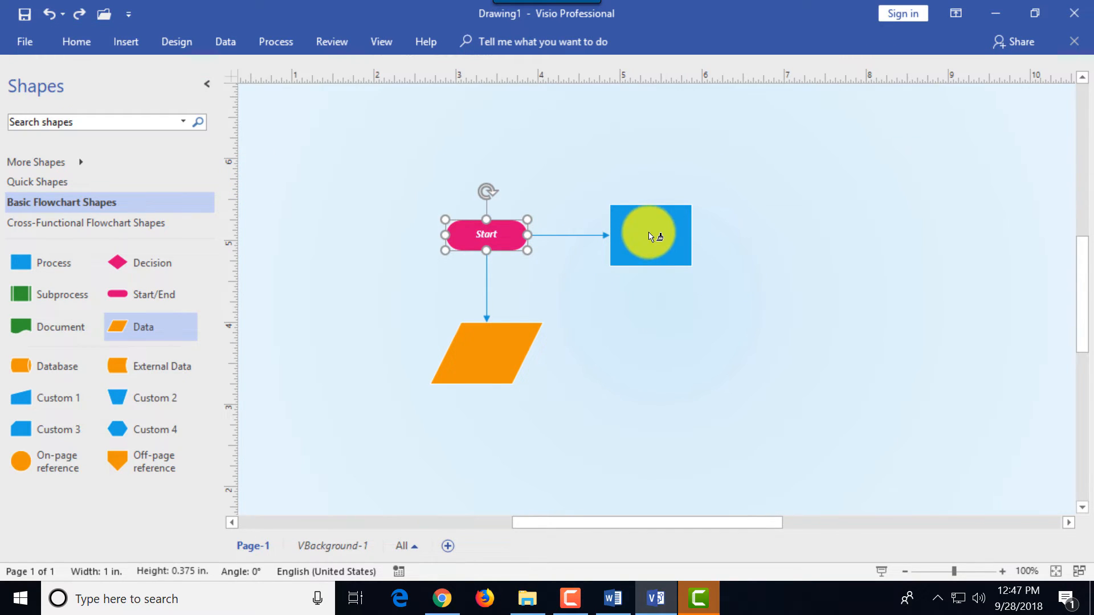
{"action": "left_click", "coordinate": [650, 236]}
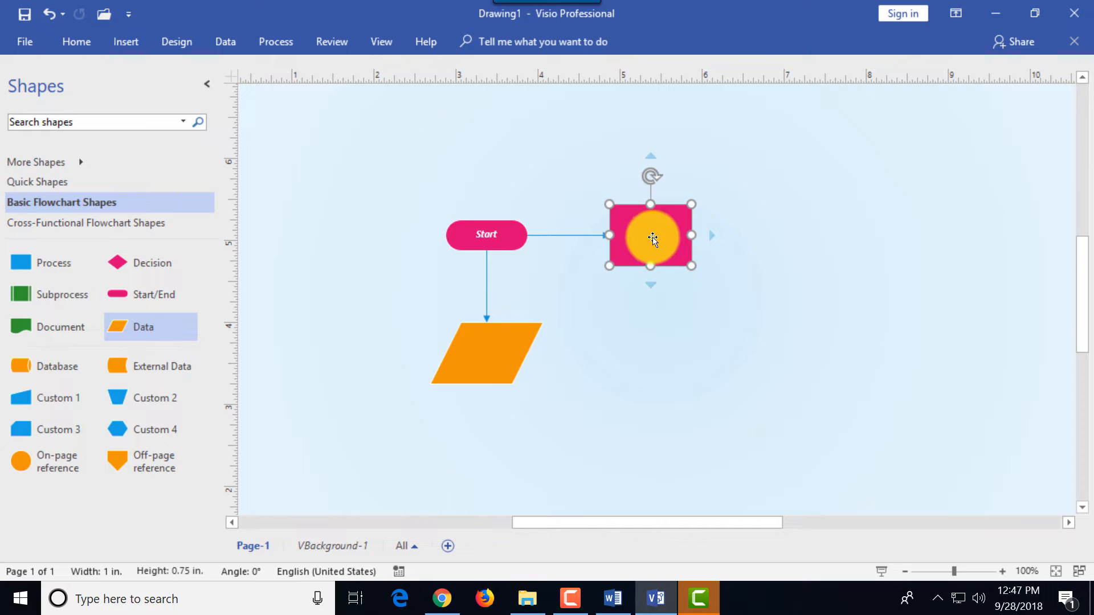
{"action": "double_click", "coordinate": [653, 239]}
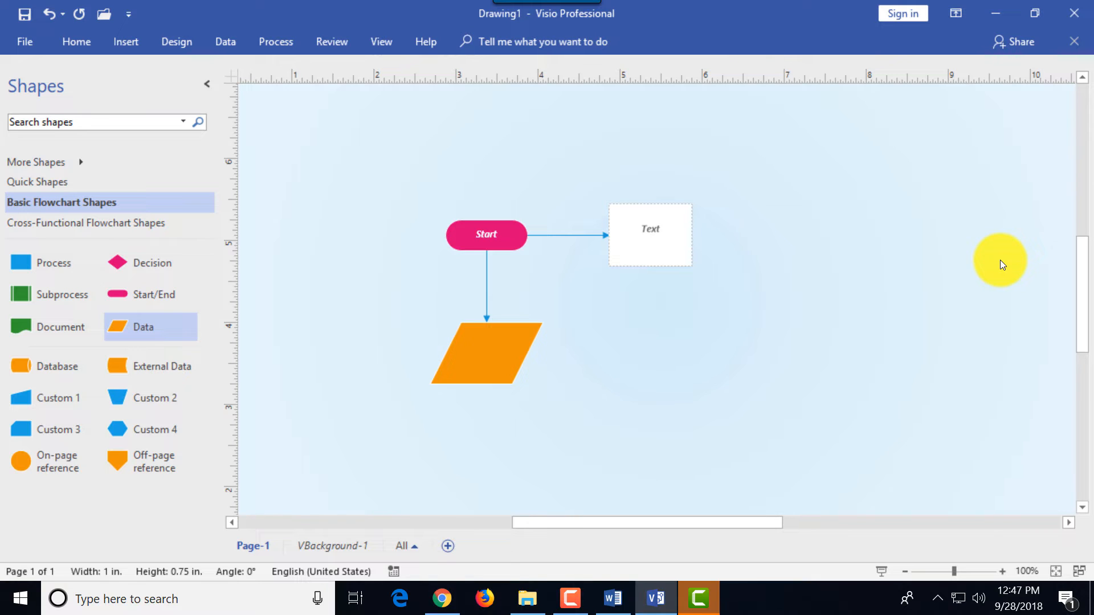
{"action": "left_click", "coordinate": [643, 301]}
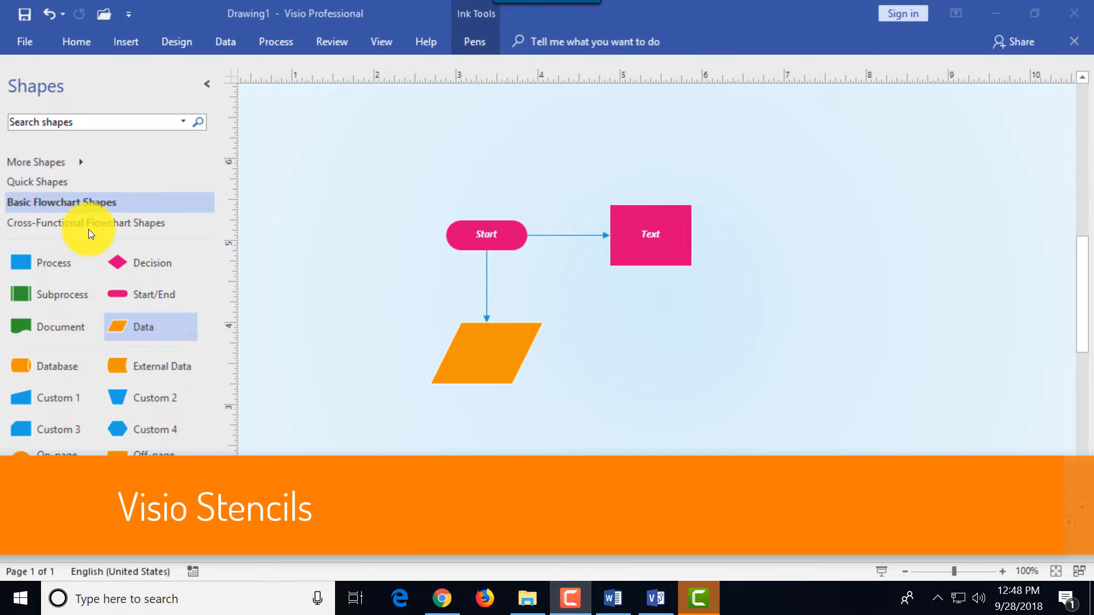
View the Quick Shapes stencil, return to Basic Flowchart Shapes, and search the shapes for "document"
{"action": "left_click", "coordinate": [45, 183]}
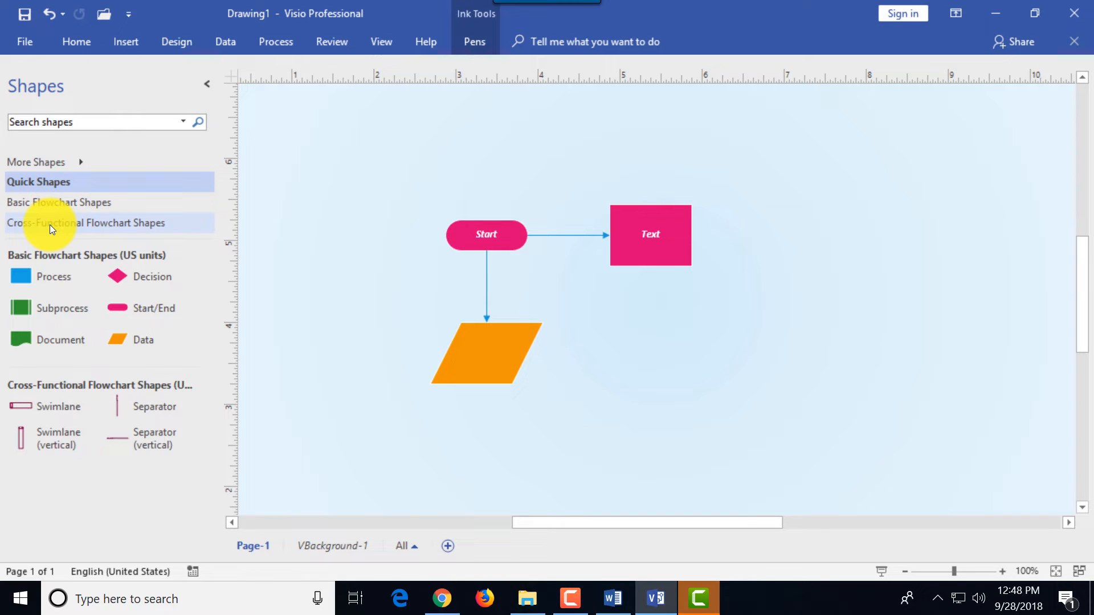
{"action": "left_click", "coordinate": [47, 204]}
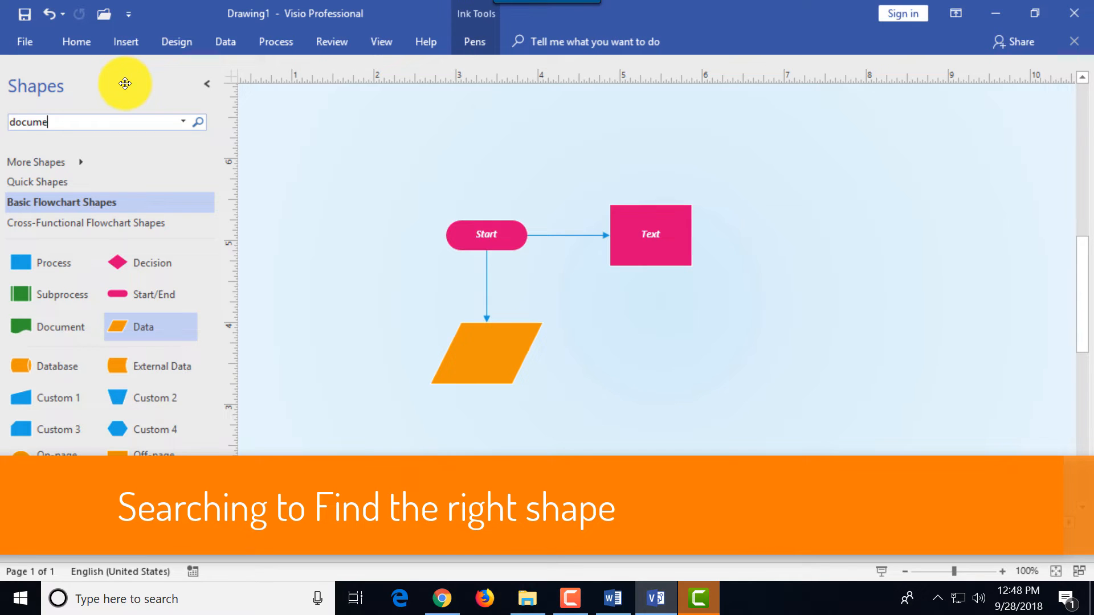
{"action": "key", "text": "Return"}
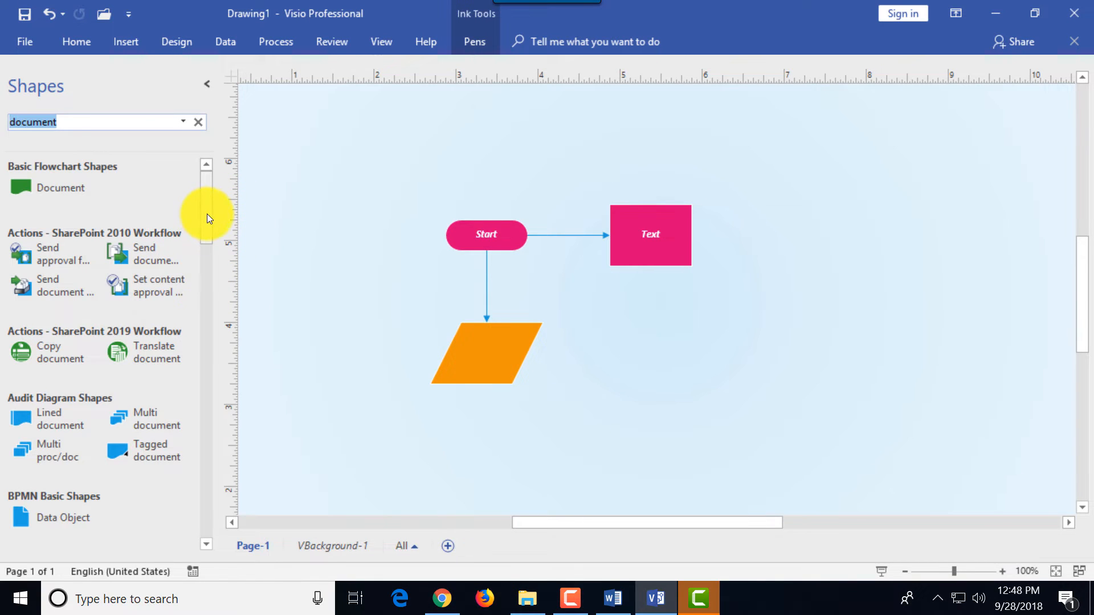
{"action": "left_click_drag", "start_coordinate": [207, 215], "coordinate": [212, 347]}
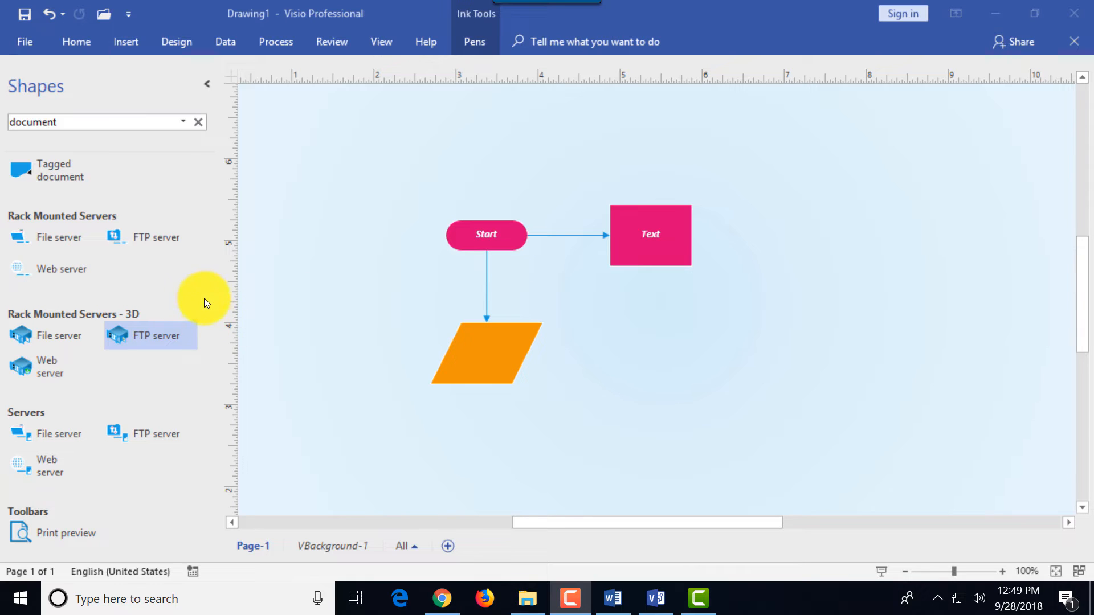
{"action": "left_click", "coordinate": [197, 310]}
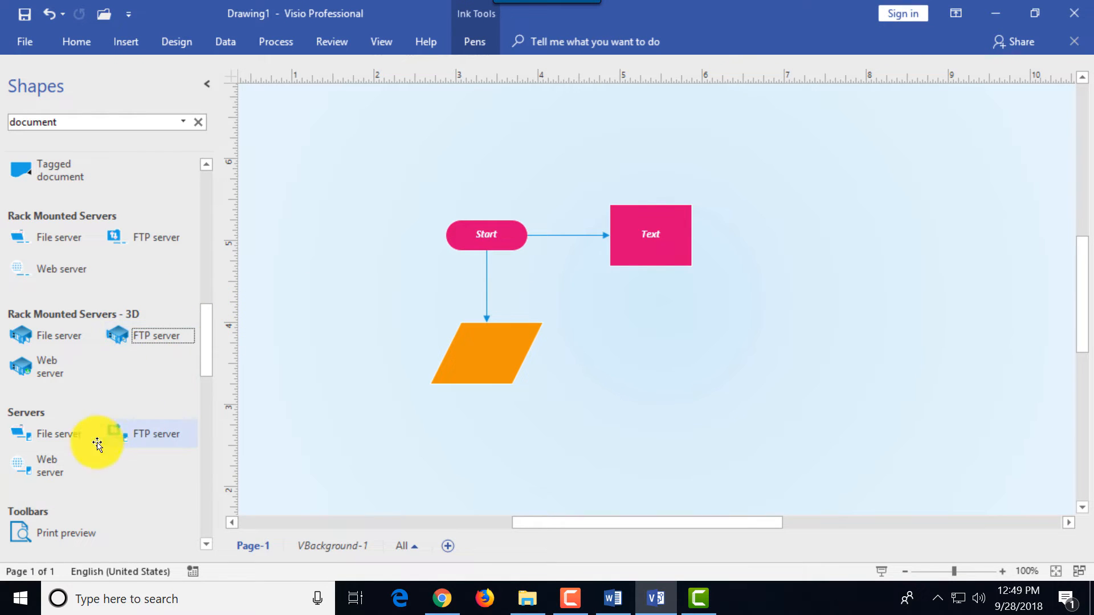
Place the Servers File server shape below the Text rectangle and the Work Flow Objects Document shape below the orange parallelogram
{"action": "mouse_move", "coordinate": [49, 439]}
{"action": "left_mouse_down"}
{"action": "mouse_move", "coordinate": [525, 399]}
{"action": "mouse_move", "coordinate": [656, 367]}
{"action": "left_mouse_up"}
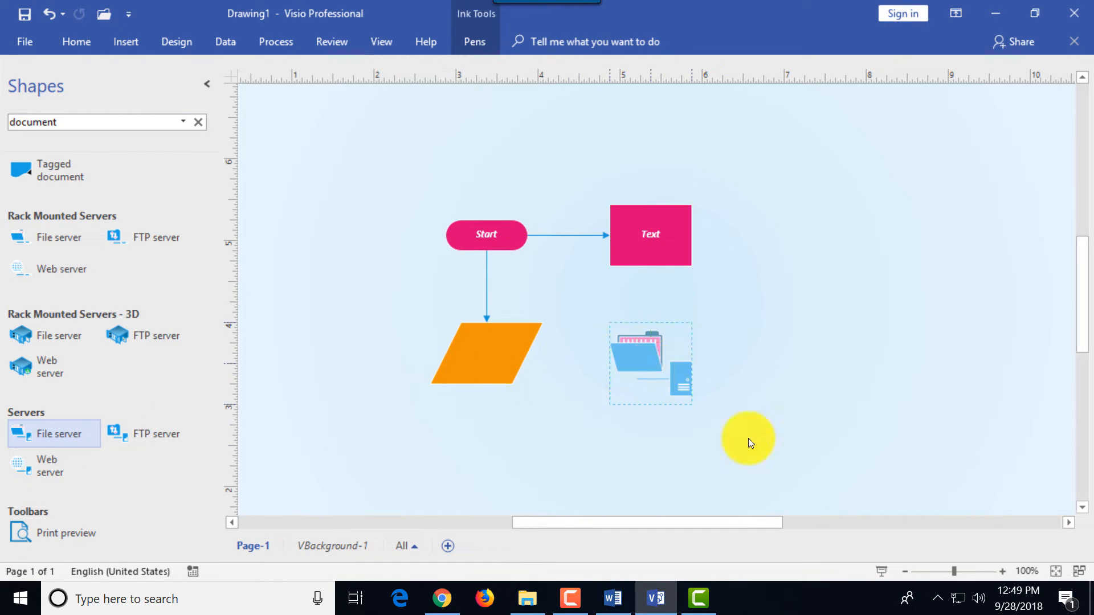
{"action": "left_click_drag", "start_coordinate": [205, 342], "coordinate": [205, 411]}
{"action": "left_click_drag", "start_coordinate": [39, 332], "coordinate": [541, 454]}
{"action": "key", "text": "F10"}
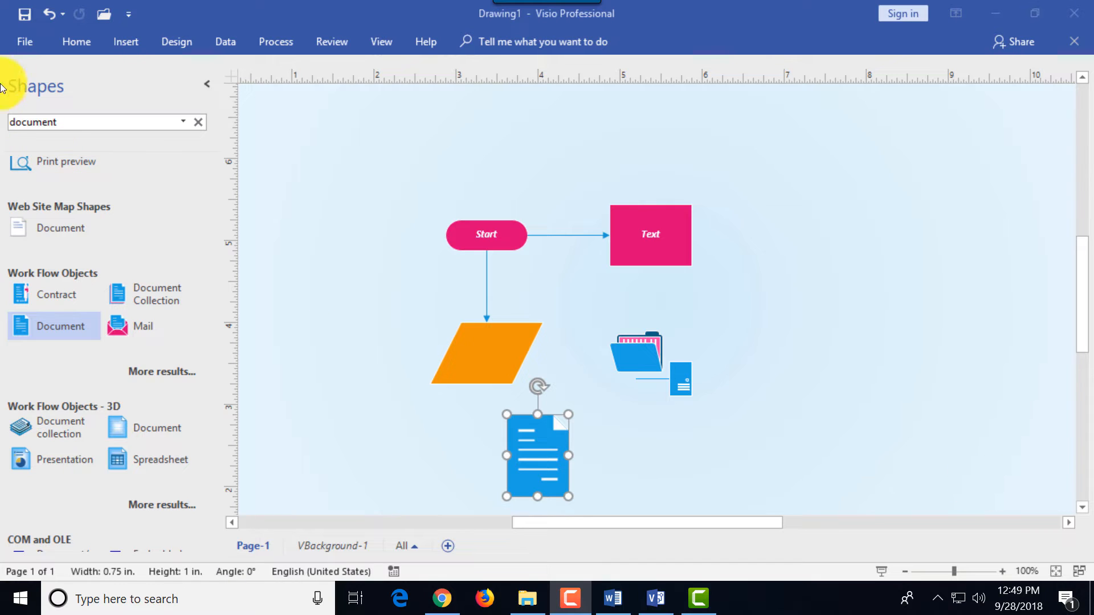
Browse the new-drawing template categories, examining the Business, Engineering and Flowchart templates
{"action": "left_click", "coordinate": [25, 42]}
{"action": "left_click", "coordinate": [33, 117]}
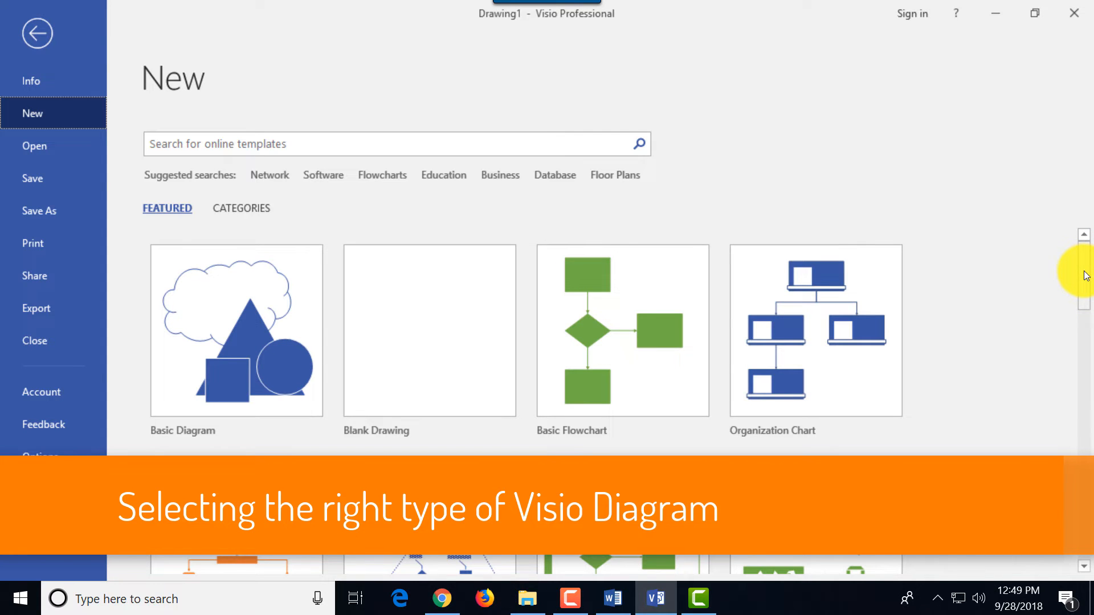
{"action": "left_click", "coordinate": [245, 207]}
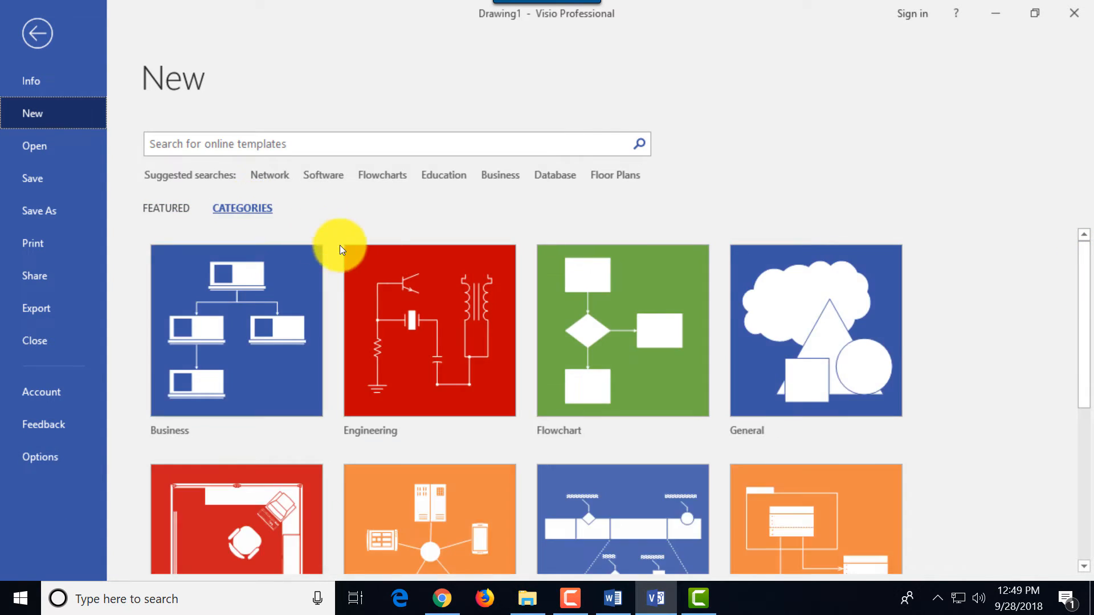
{"action": "left_click", "coordinate": [223, 332]}
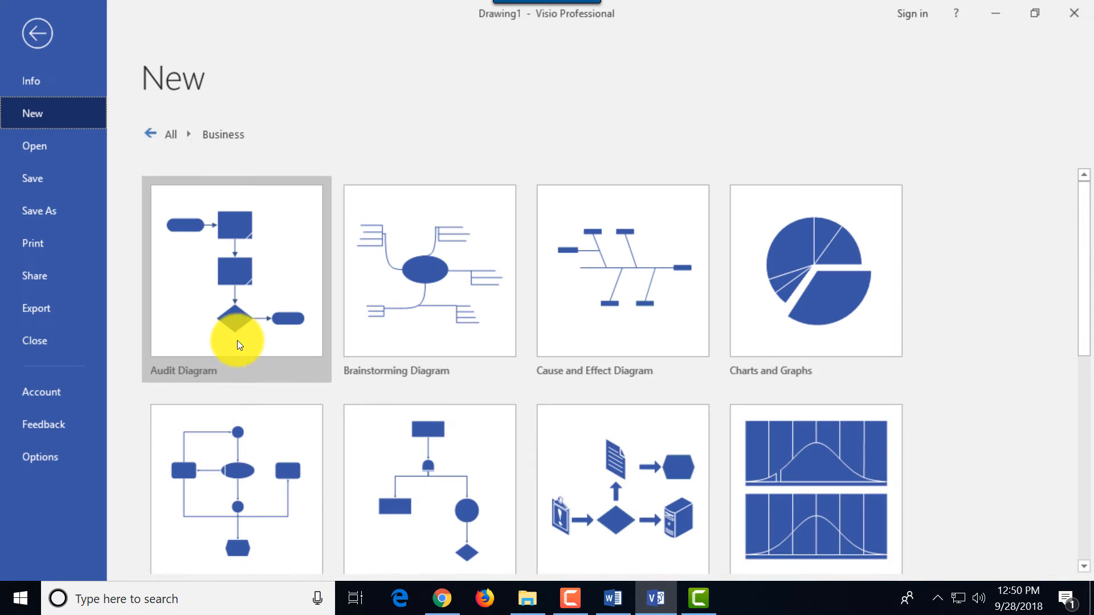
{"action": "left_click_drag", "start_coordinate": [1078, 281], "coordinate": [1079, 220]}
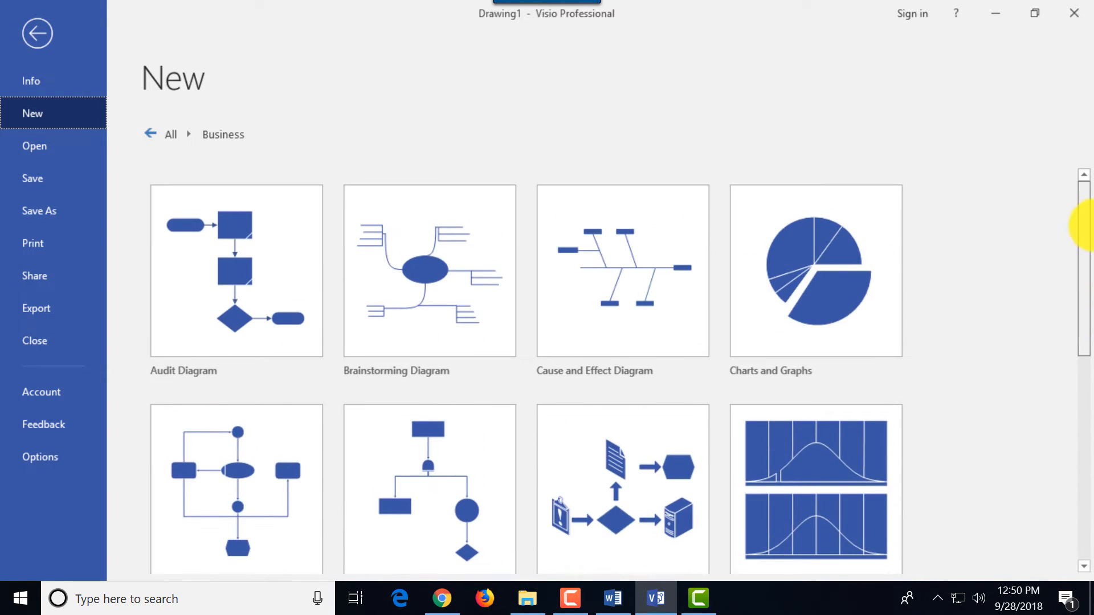
{"action": "left_click", "coordinate": [150, 135]}
{"action": "left_click", "coordinate": [435, 345]}
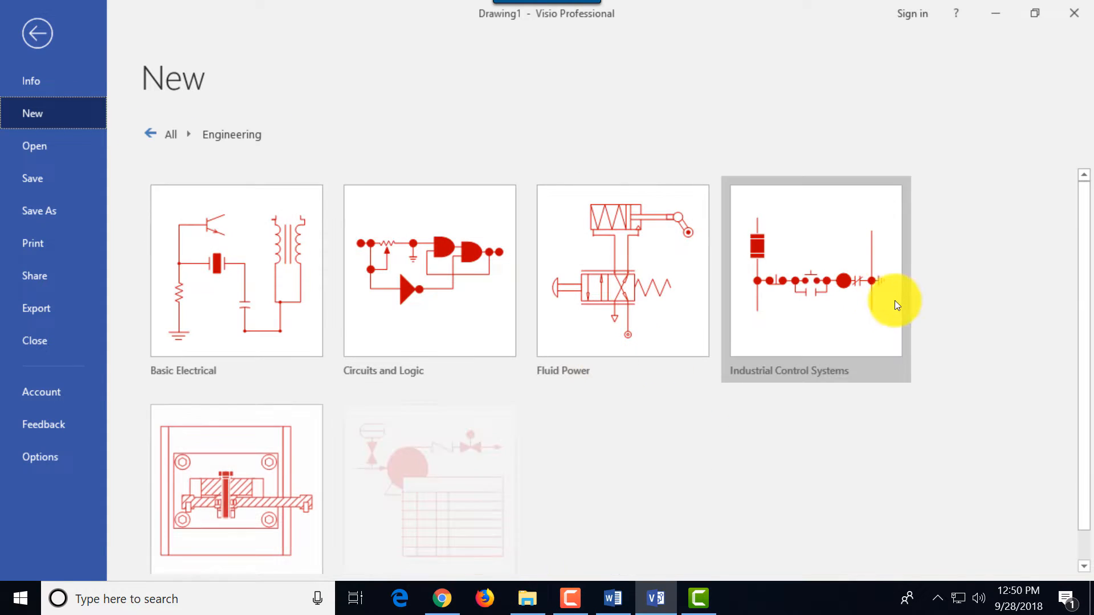
{"action": "left_click", "coordinate": [160, 136]}
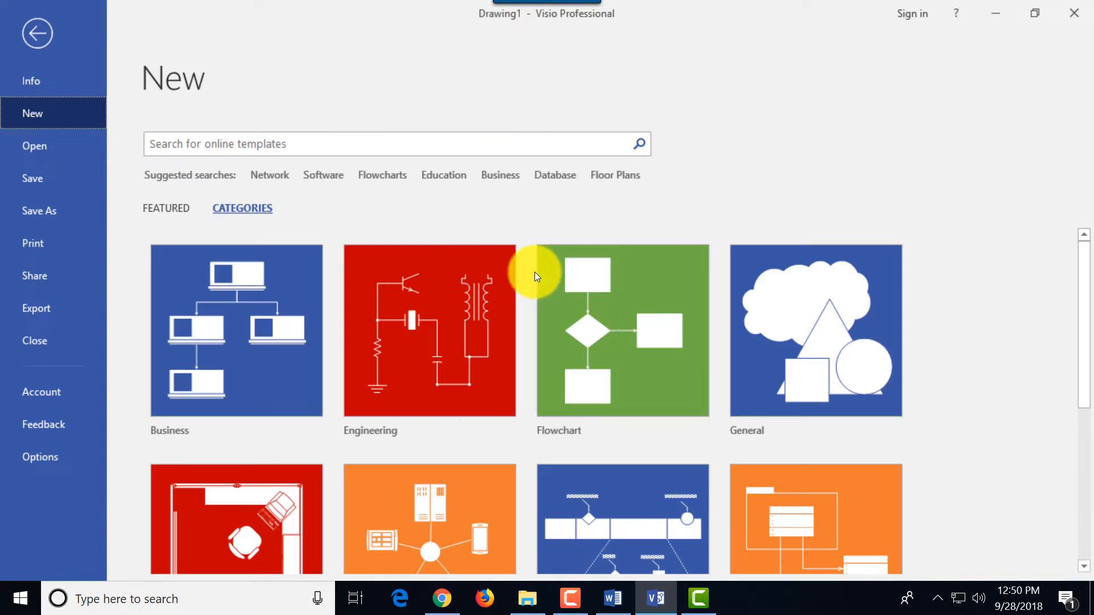
{"action": "left_click", "coordinate": [620, 346]}
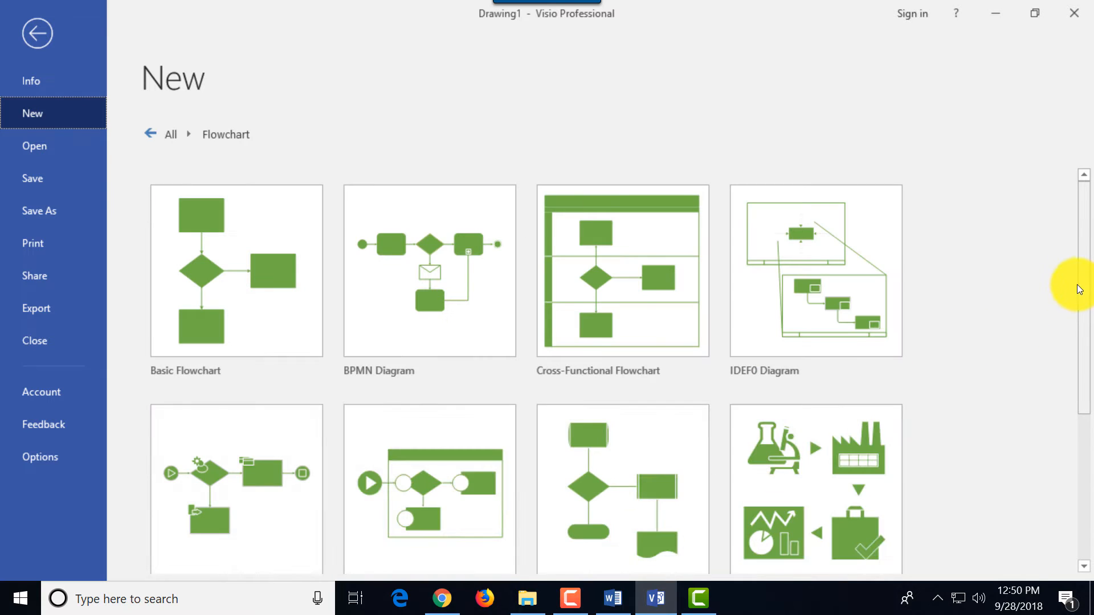
{"action": "left_click_drag", "start_coordinate": [1076, 288], "coordinate": [1075, 159]}
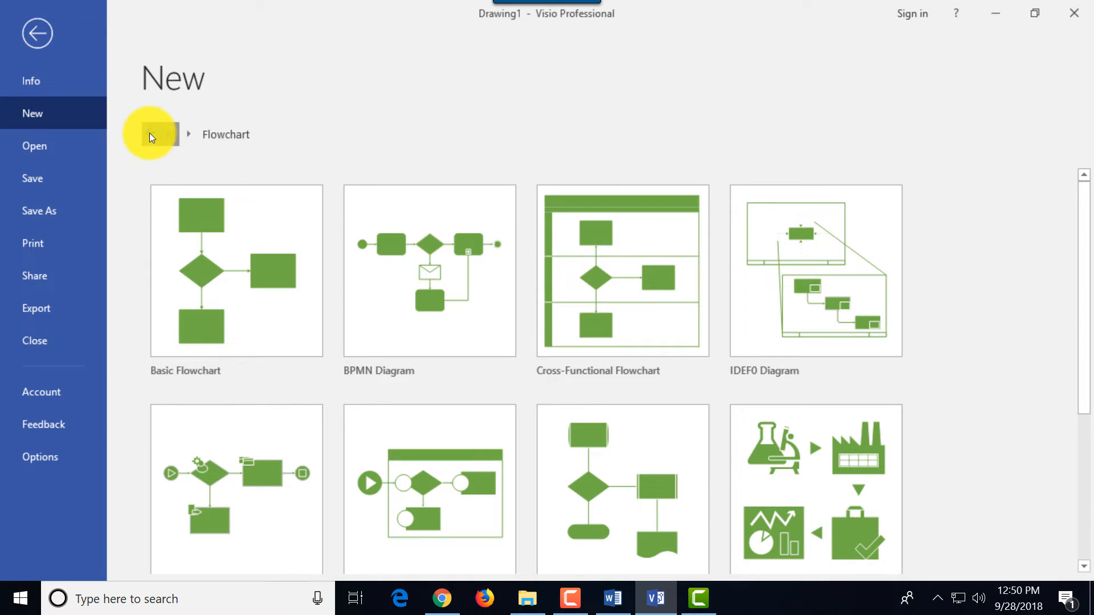
{"action": "left_click", "coordinate": [149, 133]}
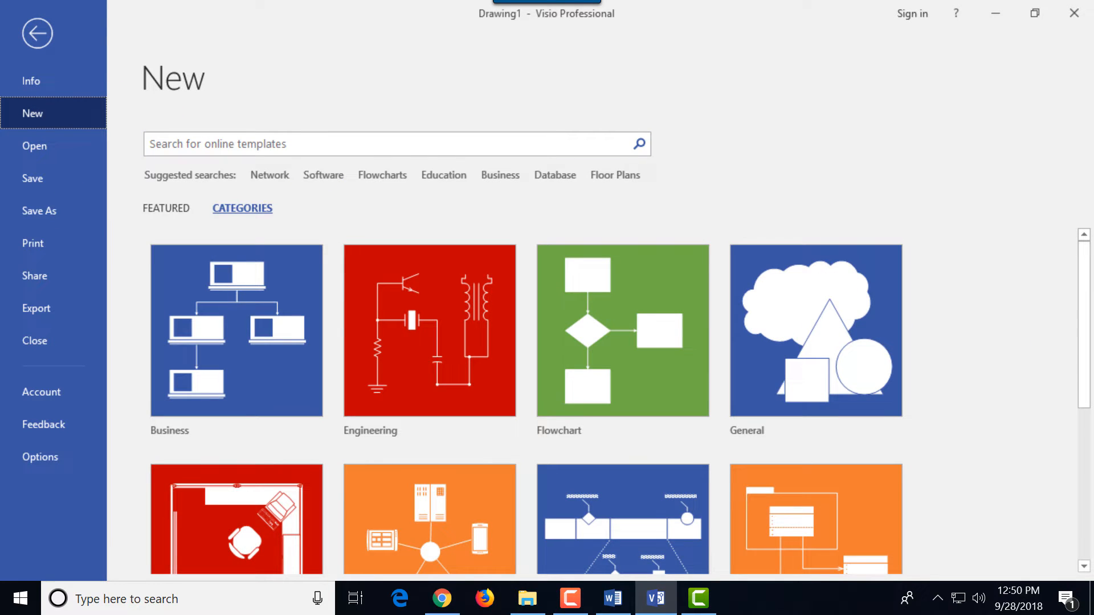
Search the online templates for "floor plan" and look through the results
{"action": "left_click", "coordinate": [155, 143]}
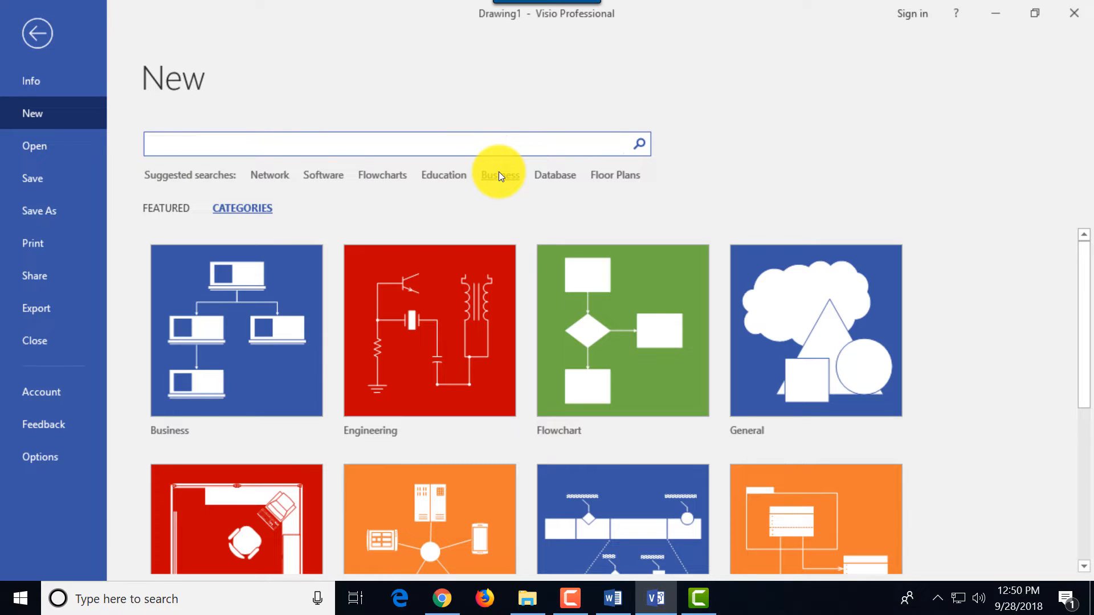
{"action": "type", "text": "floor plan"}
{"action": "key", "text": "Return"}
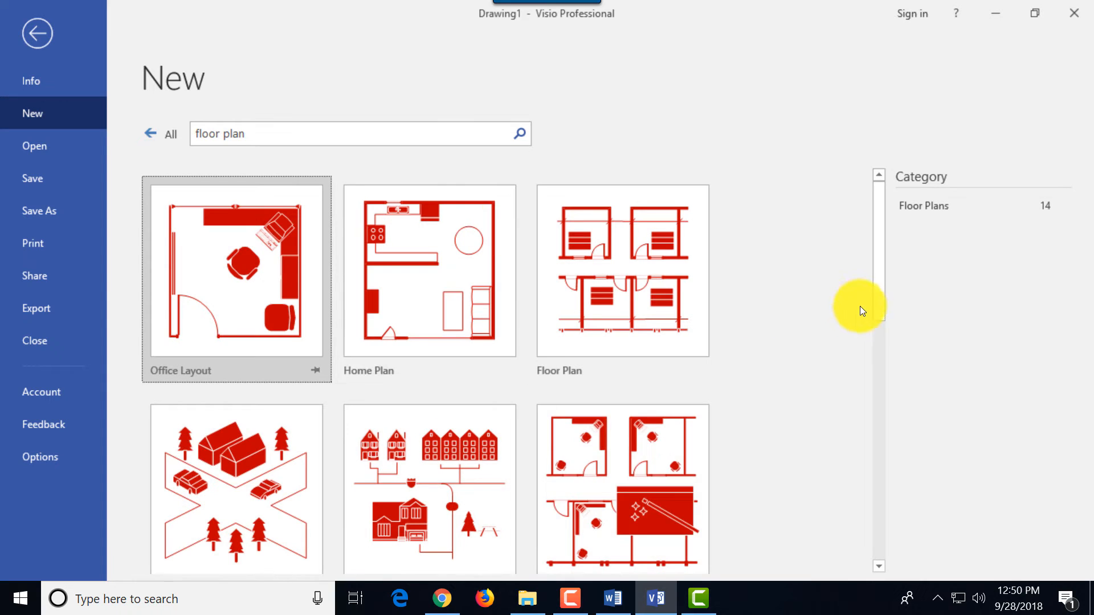
{"action": "left_click_drag", "start_coordinate": [881, 296], "coordinate": [863, 534]}
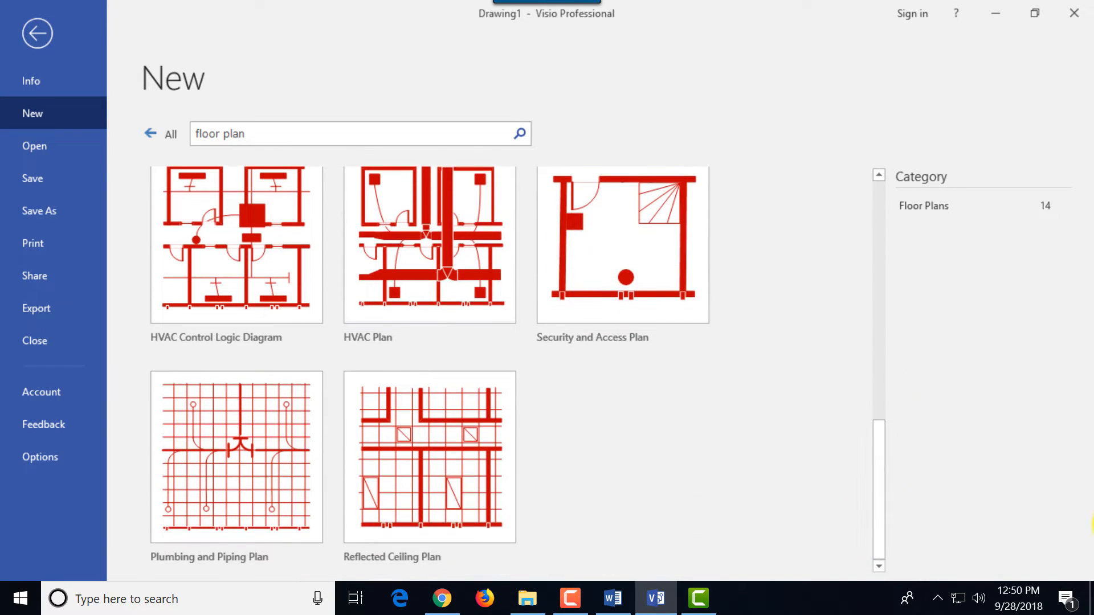